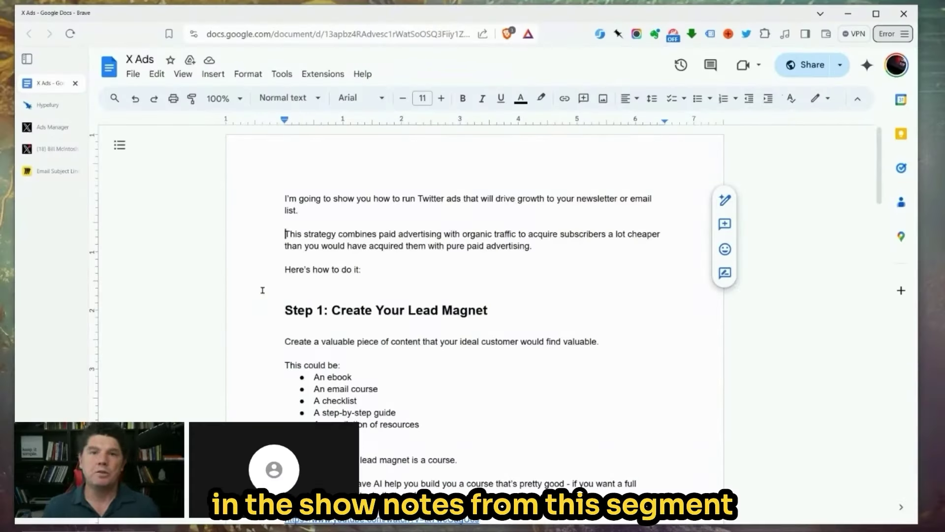
{"action": "scroll", "coordinate": [295, 289], "scroll_direction": "down", "scroll_amount": 1}
{"action": "scroll", "coordinate": [295, 289], "scroll_direction": "up", "scroll_amount": 1}
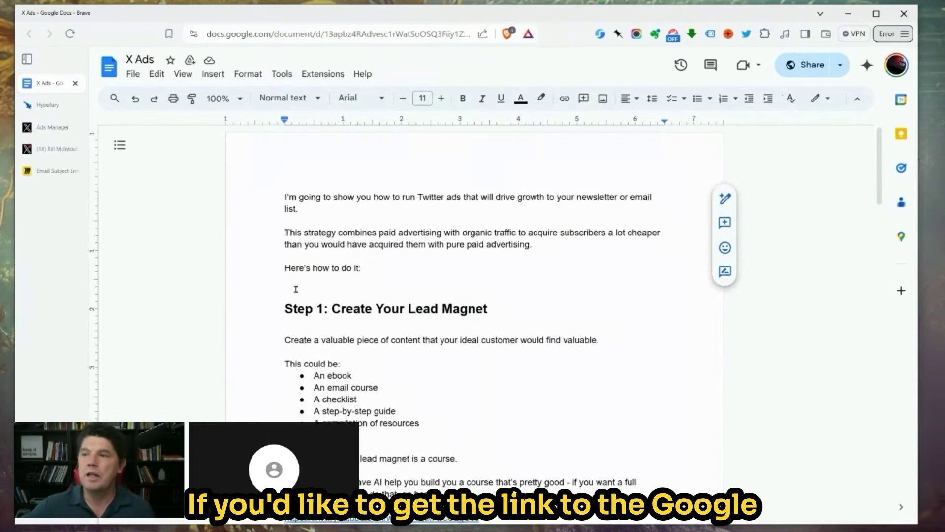
{"action": "scroll", "coordinate": [295, 289], "scroll_direction": "down", "scroll_amount": 2}
{"action": "scroll", "coordinate": [321, 313], "scroll_direction": "up", "scroll_amount": 2}
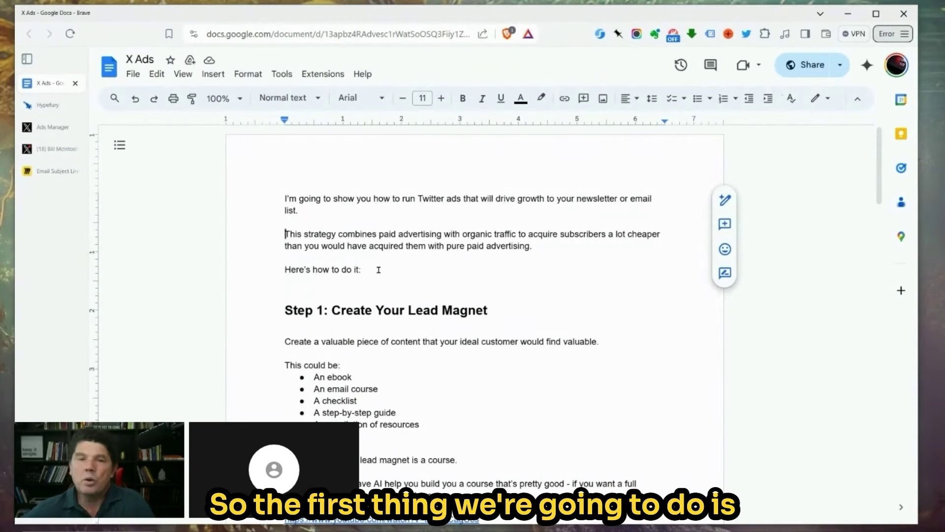
Read through the "Step 1: Create Your Lead Magnet" section and its list of lead magnet types.
{"action": "scroll", "coordinate": [487, 299], "scroll_direction": "down", "scroll_amount": 2}
{"action": "left_click_drag", "start_coordinate": [503, 229], "coordinate": [275, 224]}
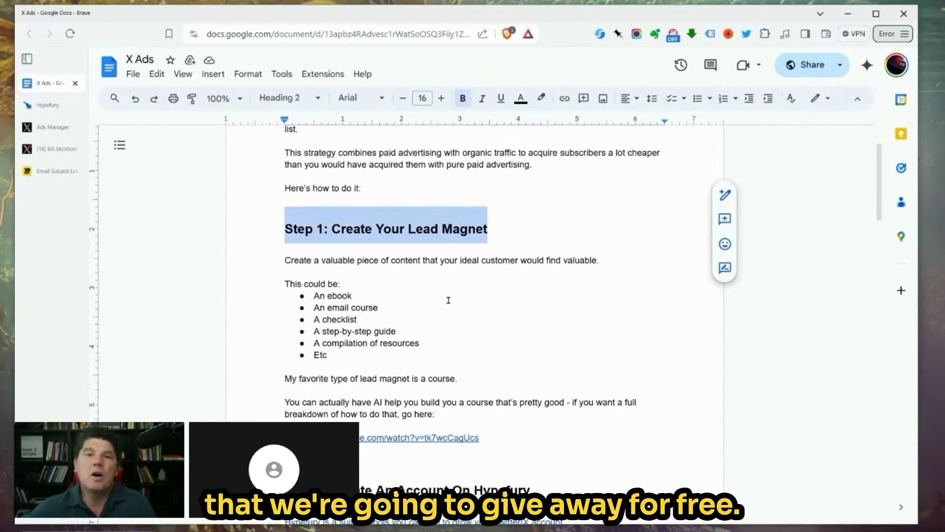
{"action": "left_click", "coordinate": [505, 229]}
{"action": "left_click", "coordinate": [506, 230]}
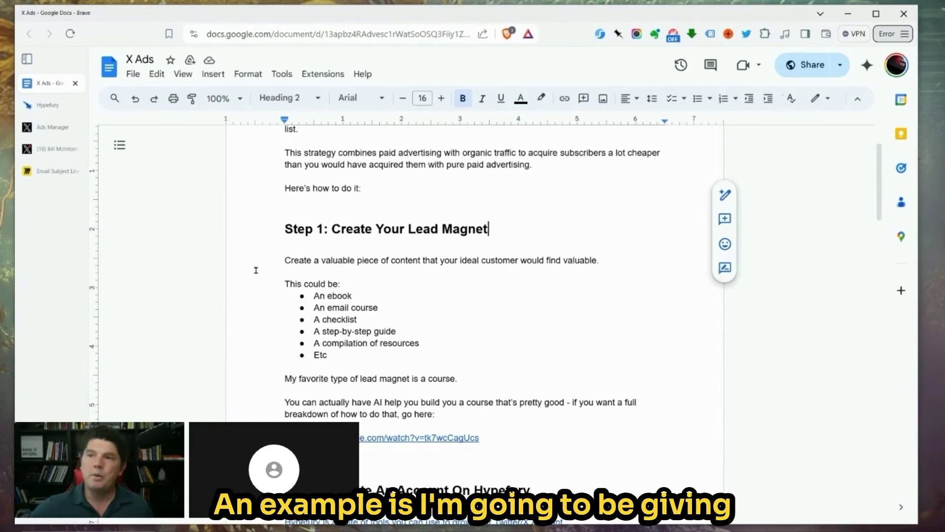
{"action": "scroll", "coordinate": [257, 269], "scroll_direction": "down", "scroll_amount": 2}
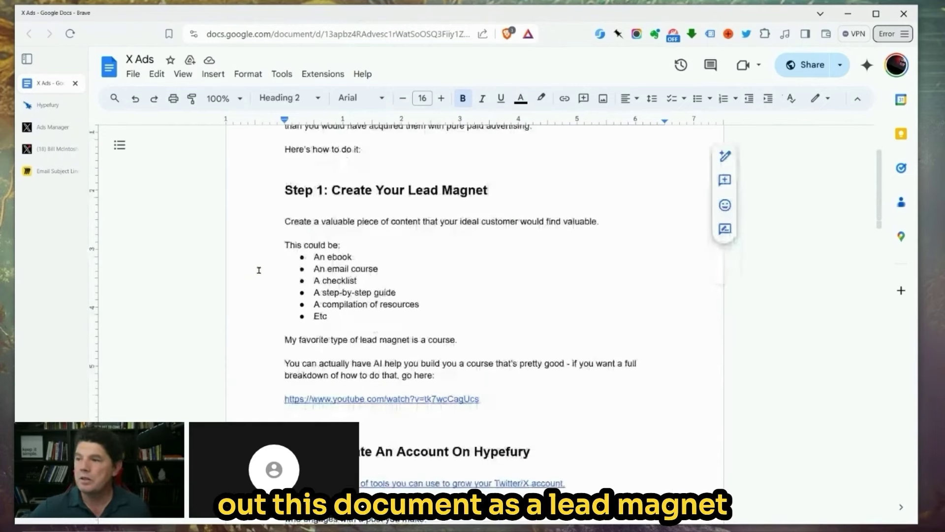
{"action": "scroll", "coordinate": [259, 271], "scroll_direction": "up", "scroll_amount": 4}
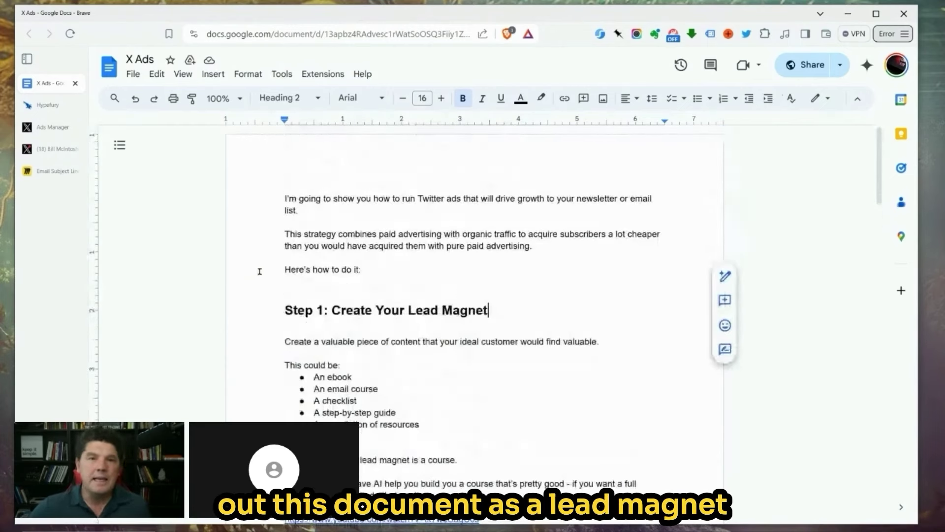
{"action": "scroll", "coordinate": [259, 271], "scroll_direction": "down", "scroll_amount": 8}
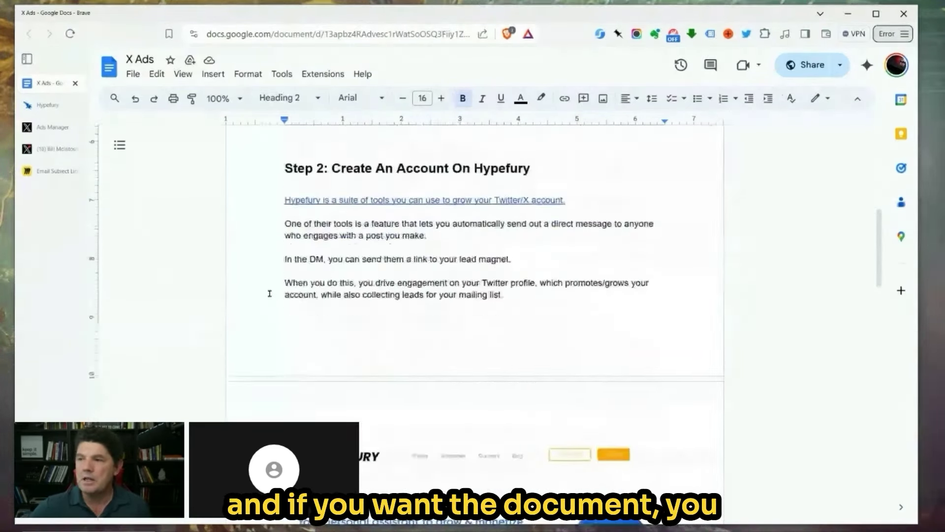
{"action": "scroll", "coordinate": [270, 293], "scroll_direction": "up", "scroll_amount": 8}
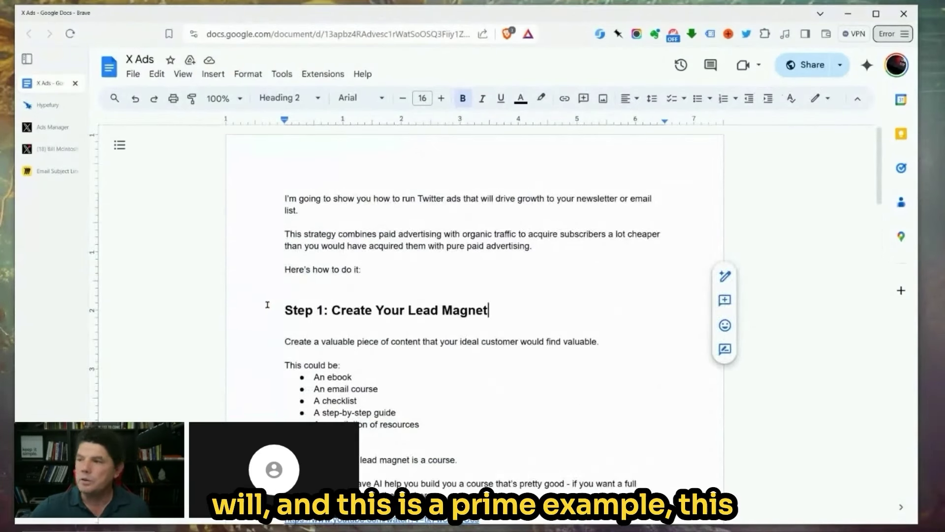
{"action": "scroll", "coordinate": [278, 308], "scroll_direction": "down", "scroll_amount": 2}
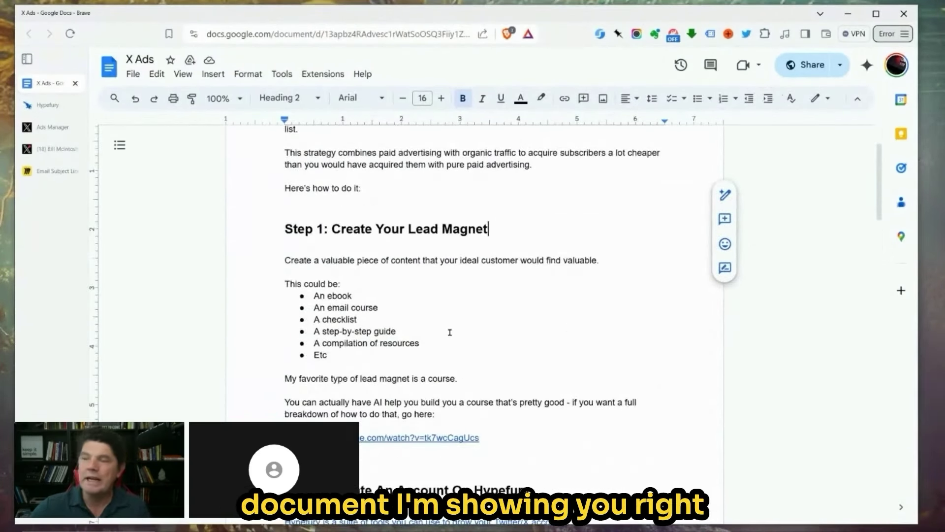
{"action": "scroll", "coordinate": [448, 335], "scroll_direction": "down", "scroll_amount": 2}
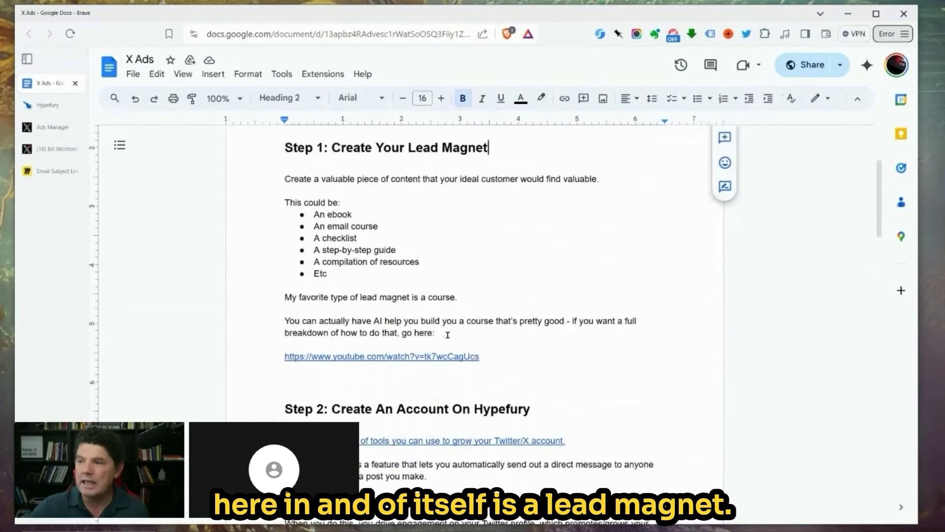
Examine the paragraphs on the favorite lead magnet type and on building a course with AI, highlighting them in turn.
{"action": "left_click_drag", "start_coordinate": [284, 297], "coordinate": [463, 298]}
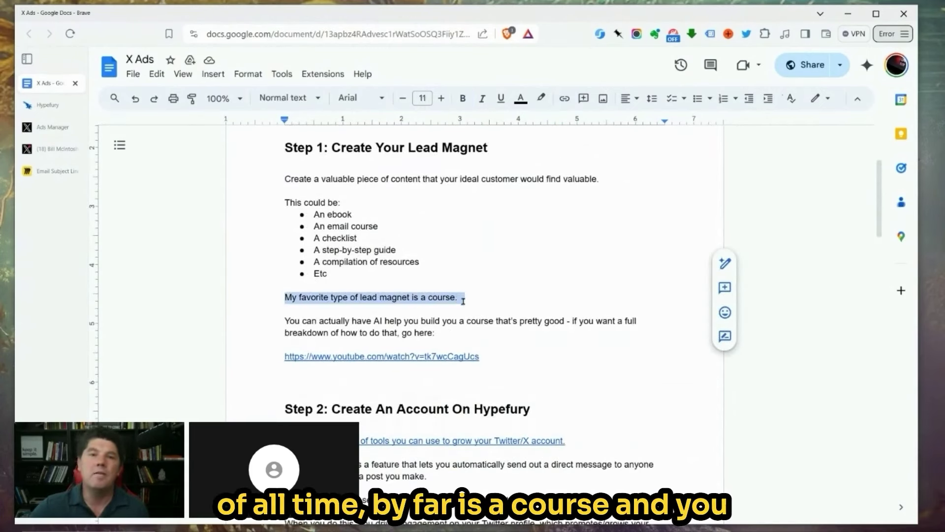
{"action": "left_click", "coordinate": [477, 320]}
{"action": "left_click_drag", "start_coordinate": [458, 297], "coordinate": [585, 327]}
{"action": "left_click", "coordinate": [475, 320]}
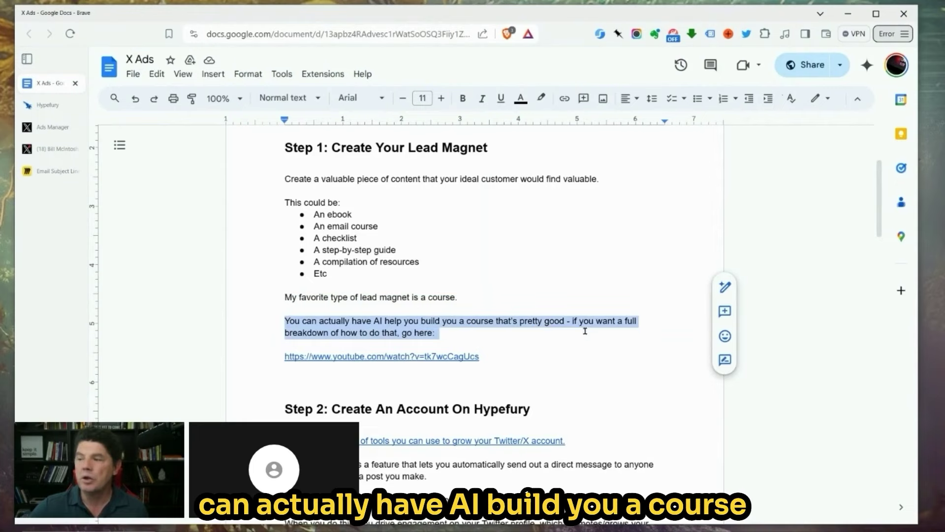
{"action": "left_click", "coordinate": [427, 297]}
{"action": "scroll", "coordinate": [389, 330], "scroll_direction": "down", "scroll_amount": 1}
{"action": "scroll", "coordinate": [385, 329], "scroll_direction": "down", "scroll_amount": 1}
{"action": "left_click_drag", "start_coordinate": [283, 239], "coordinate": [468, 247]}
{"action": "left_click", "coordinate": [429, 241]}
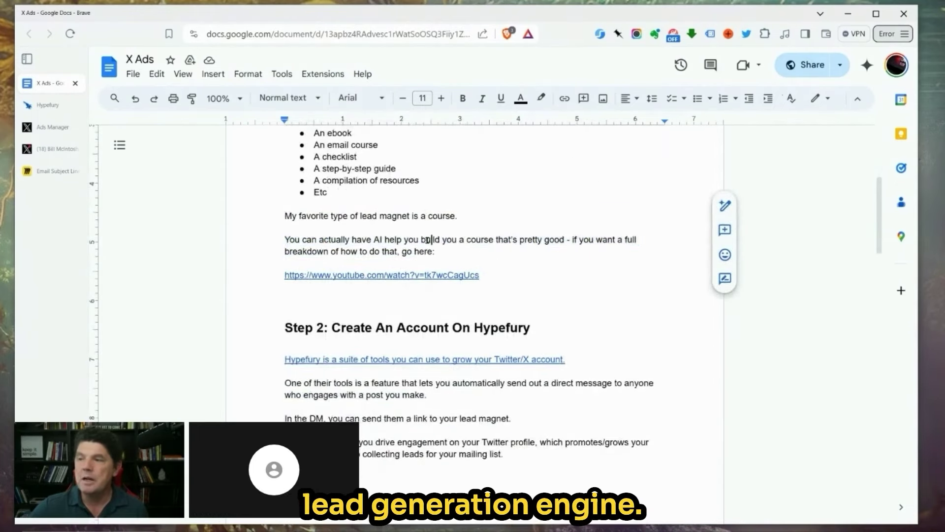
{"action": "scroll", "coordinate": [394, 353], "scroll_direction": "up", "scroll_amount": 3}
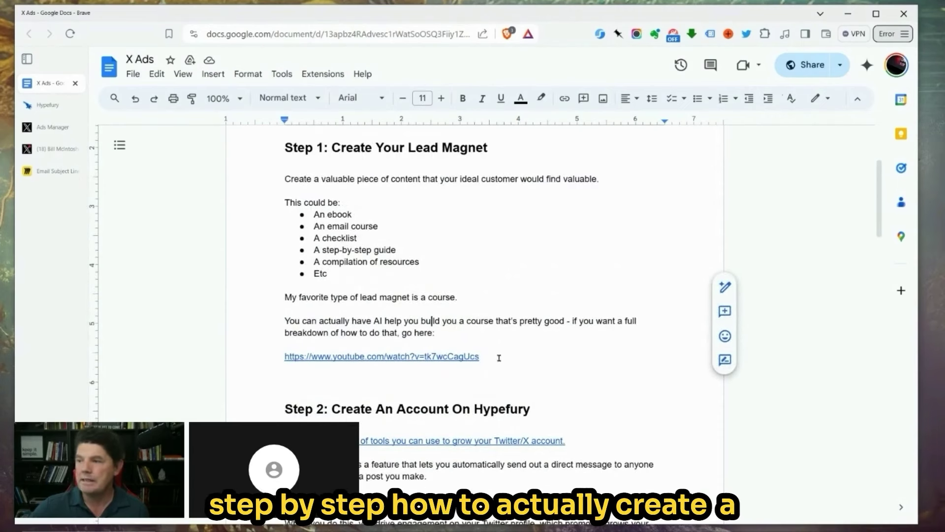
{"action": "left_click_drag", "start_coordinate": [435, 333], "coordinate": [285, 297]}
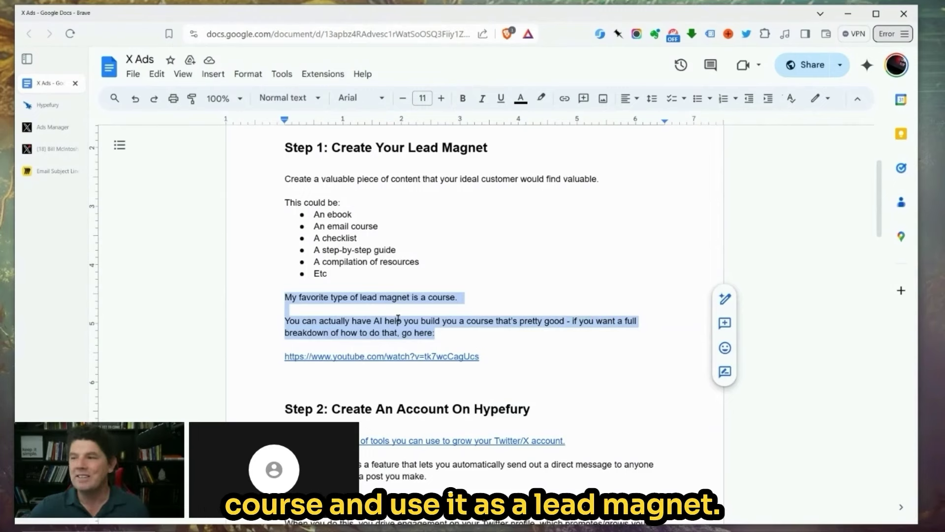
{"action": "left_click", "coordinate": [386, 321]}
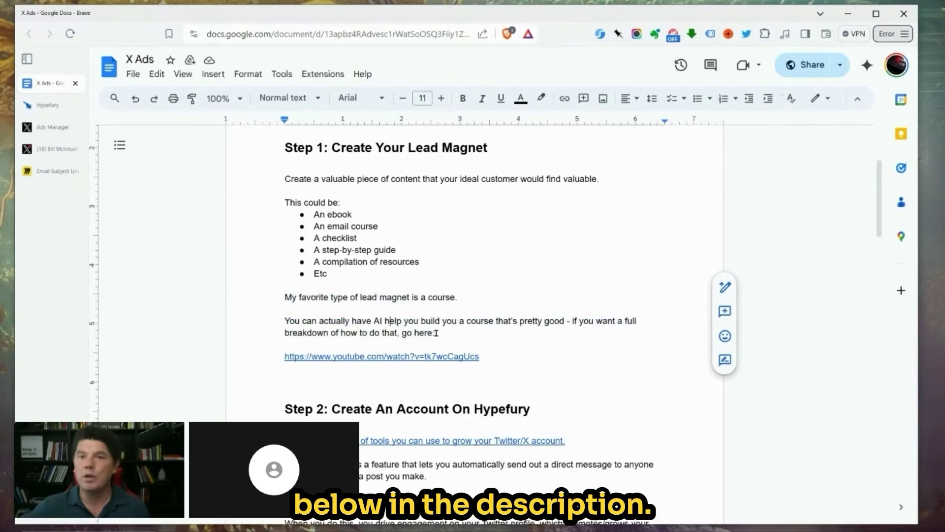
{"action": "scroll", "coordinate": [493, 303], "scroll_direction": "down", "scroll_amount": 2}
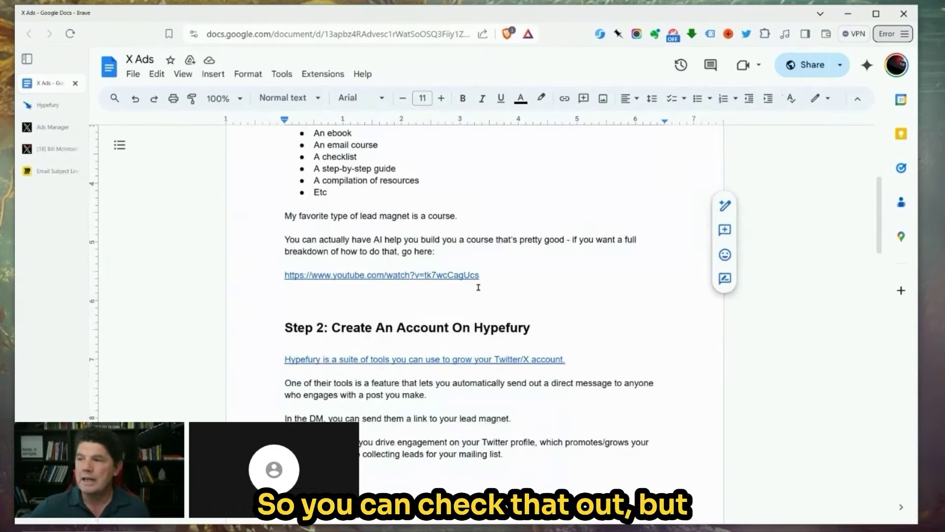
{"action": "scroll", "coordinate": [499, 274], "scroll_direction": "up", "scroll_amount": 2}
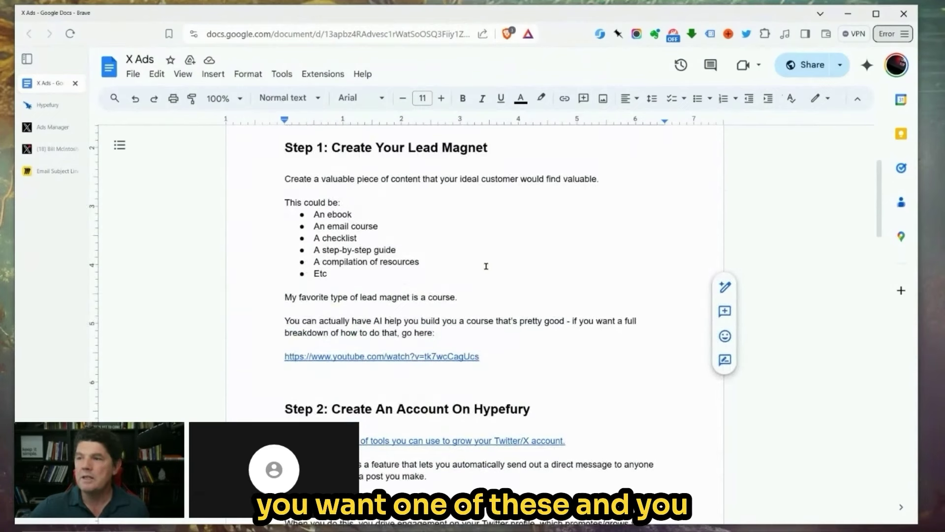
Examine the "Step 2: Create An Account On Hypefury" section, highlighting its heading and the word Hypefury.
{"action": "scroll", "coordinate": [509, 266], "scroll_direction": "down", "scroll_amount": 2}
{"action": "scroll", "coordinate": [513, 267], "scroll_direction": "down", "scroll_amount": 2}
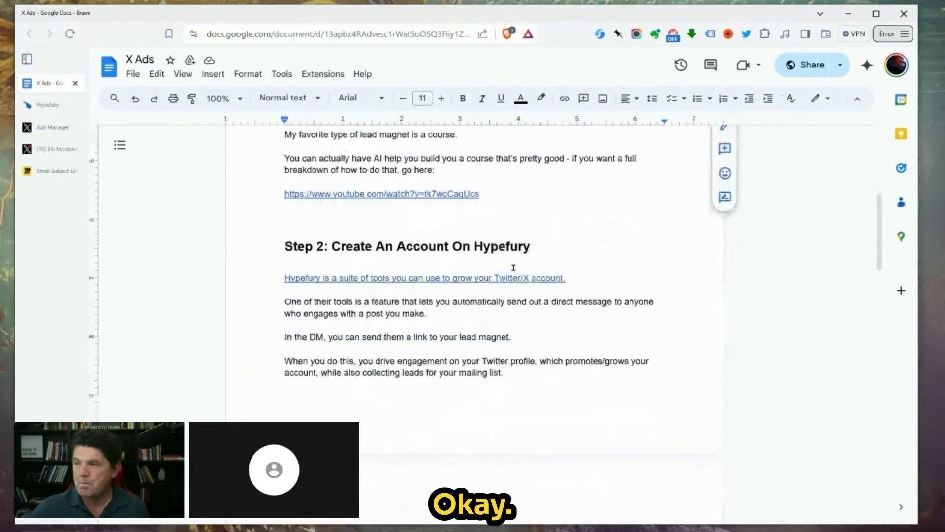
{"action": "left_click_drag", "start_coordinate": [281, 246], "coordinate": [533, 247]}
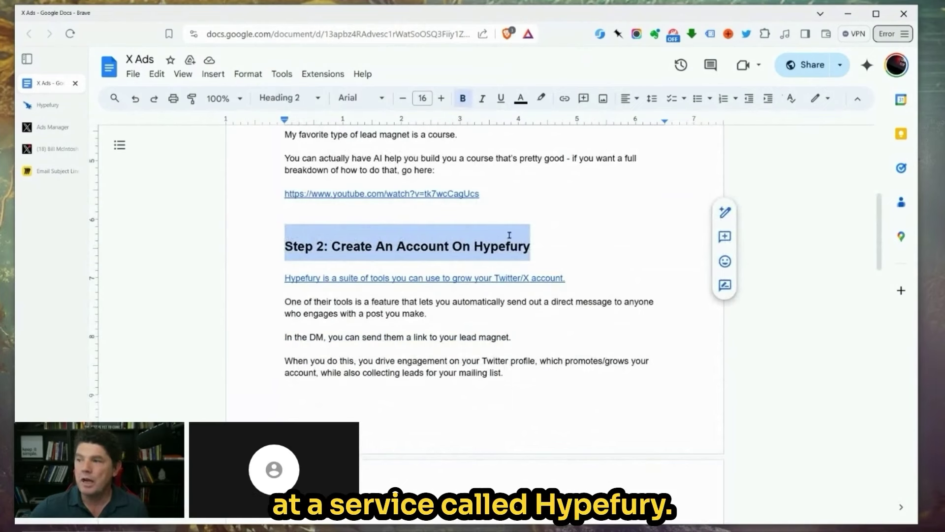
{"action": "left_click_drag", "start_coordinate": [547, 245], "coordinate": [475, 249]}
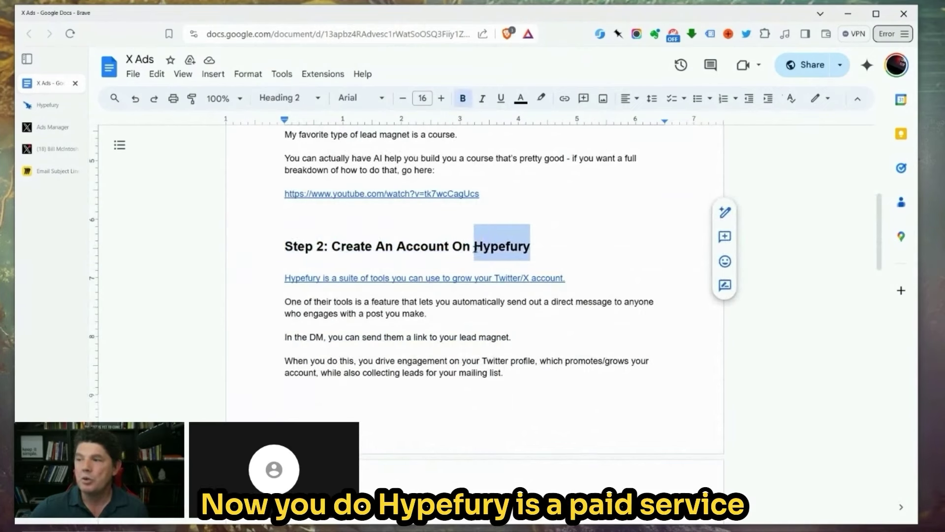
{"action": "left_click", "coordinate": [514, 247]}
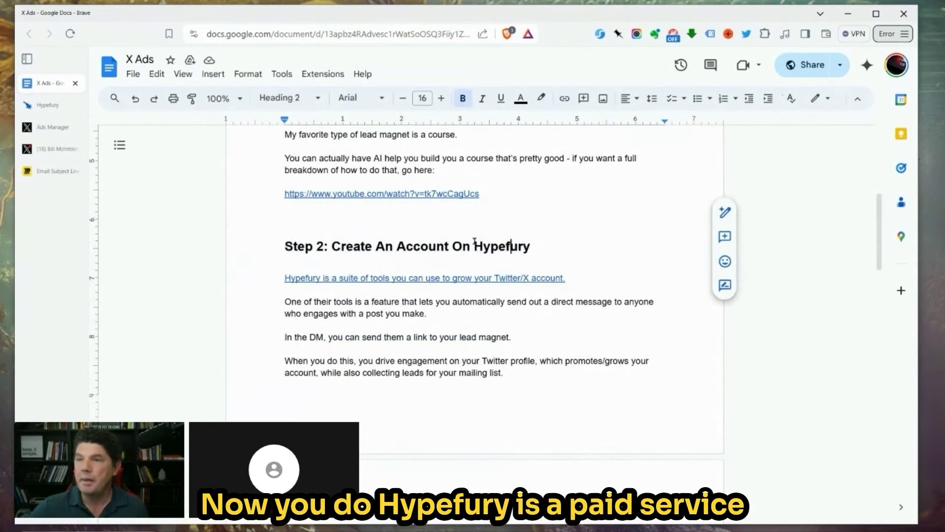
Switch to Hypefury and start a new campaign in Auto-DMs under Earn.
{"action": "left_click", "coordinate": [48, 104]}
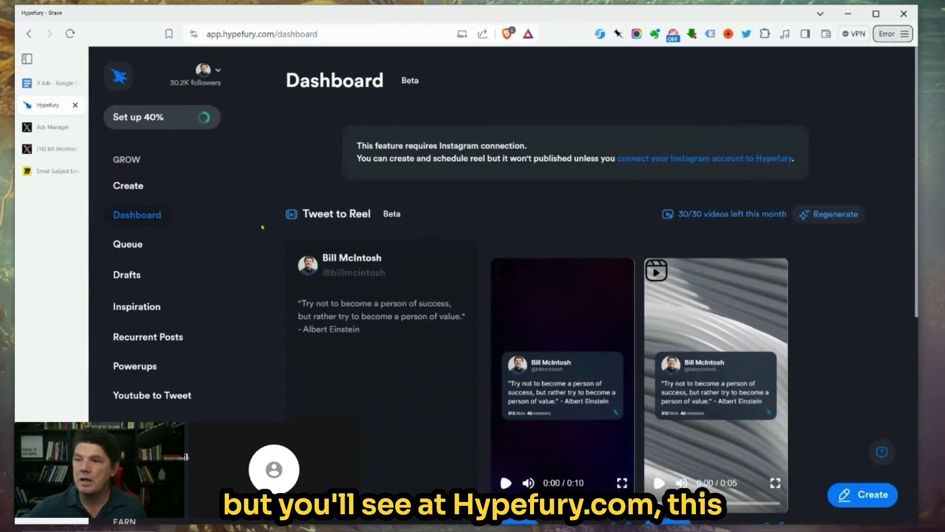
{"action": "left_click", "coordinate": [49, 83]}
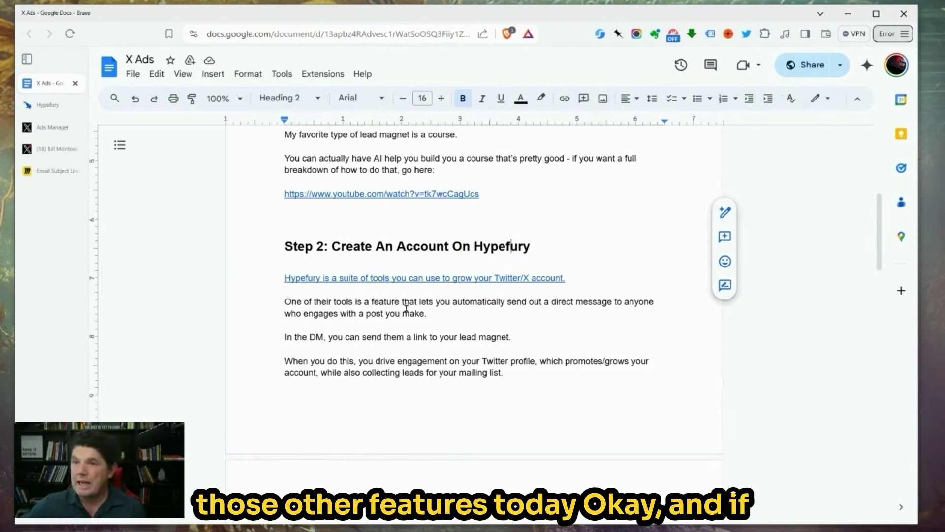
{"action": "left_click", "coordinate": [37, 106]}
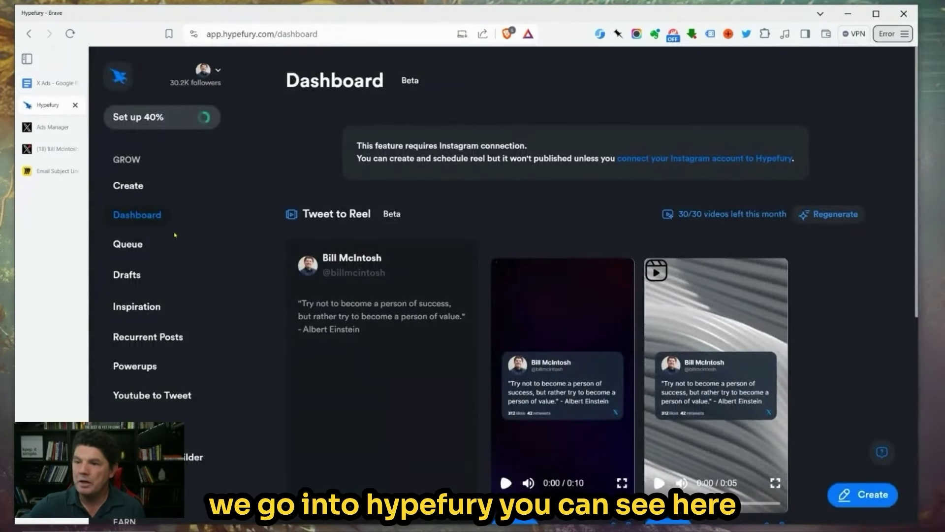
{"action": "scroll", "coordinate": [175, 235], "scroll_direction": "down", "scroll_amount": 5}
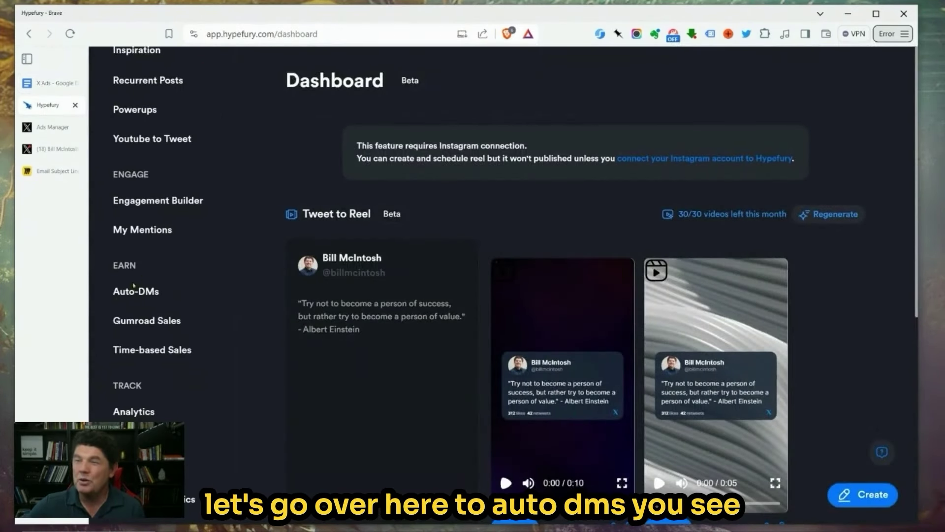
{"action": "left_click_drag", "start_coordinate": [164, 267], "coordinate": [96, 274]}
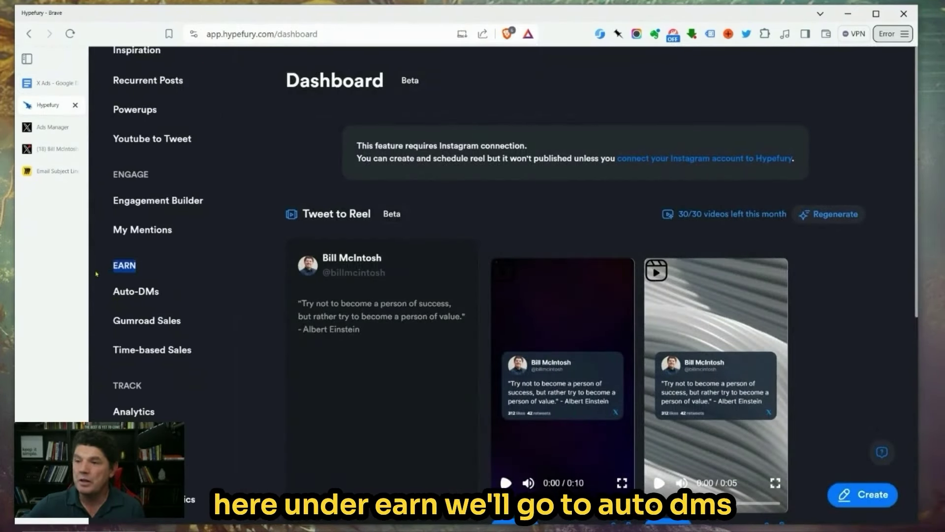
{"action": "left_click", "coordinate": [140, 294]}
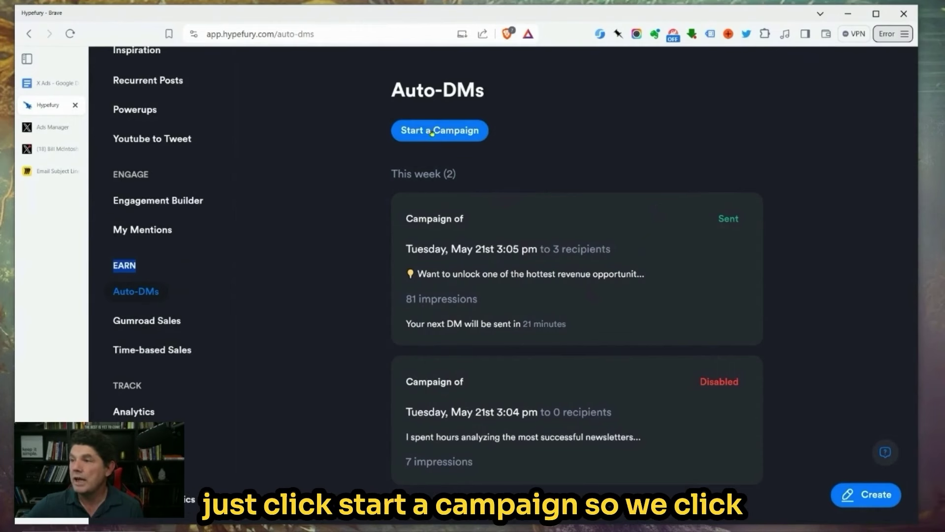
{"action": "left_click", "coordinate": [425, 131]}
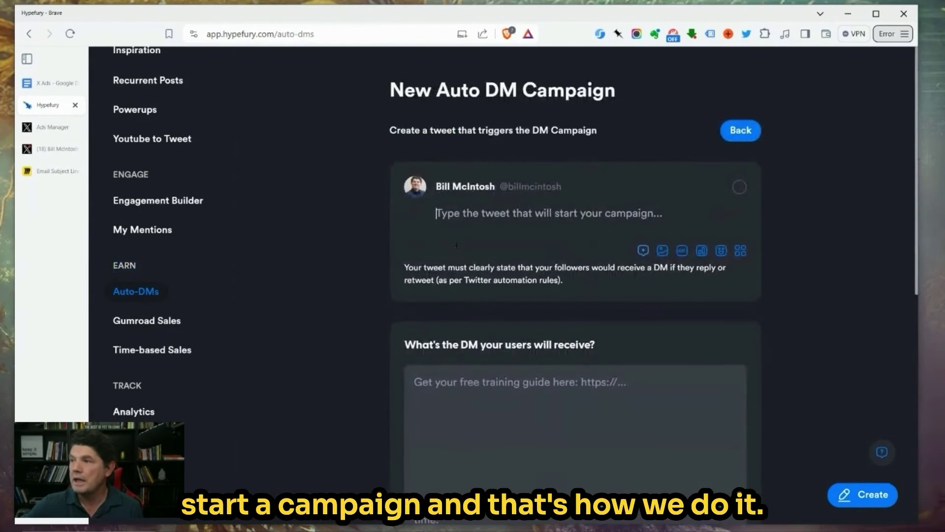
Return to the X Ads Google Doc and review the Step 1 and Step 2 sections and the document's web address.
{"action": "left_click", "coordinate": [54, 82]}
{"action": "scroll", "coordinate": [396, 290], "scroll_direction": "down", "scroll_amount": 2}
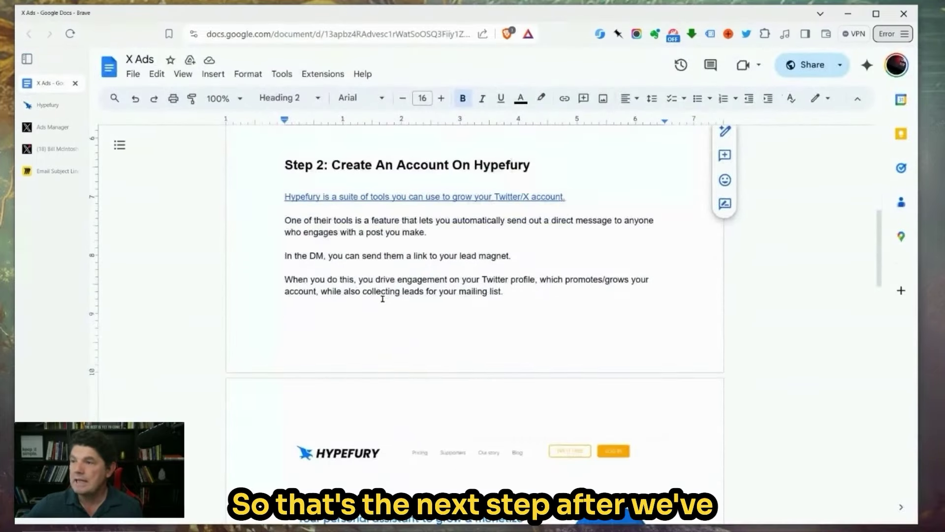
{"action": "scroll", "coordinate": [382, 291], "scroll_direction": "up", "scroll_amount": 4}
{"action": "scroll", "coordinate": [531, 297], "scroll_direction": "up", "scroll_amount": 4}
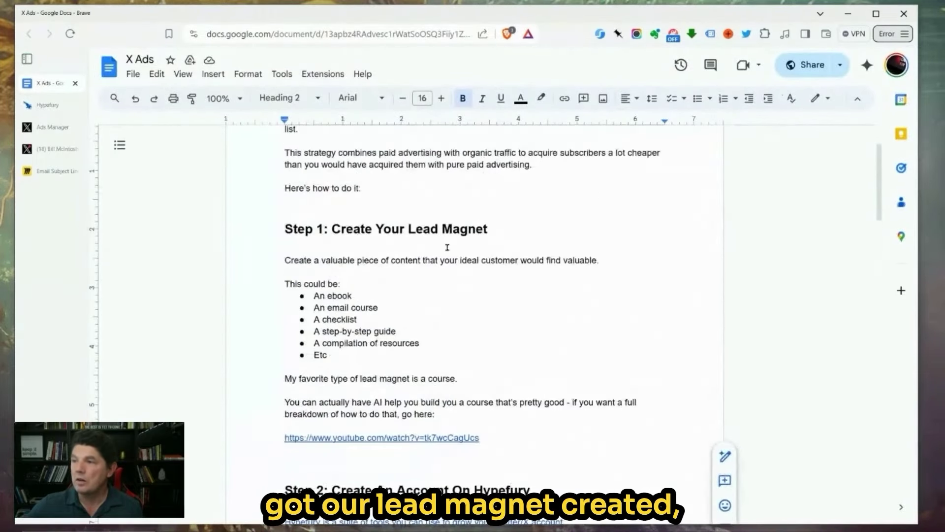
{"action": "scroll", "coordinate": [452, 297], "scroll_direction": "down", "scroll_amount": 3}
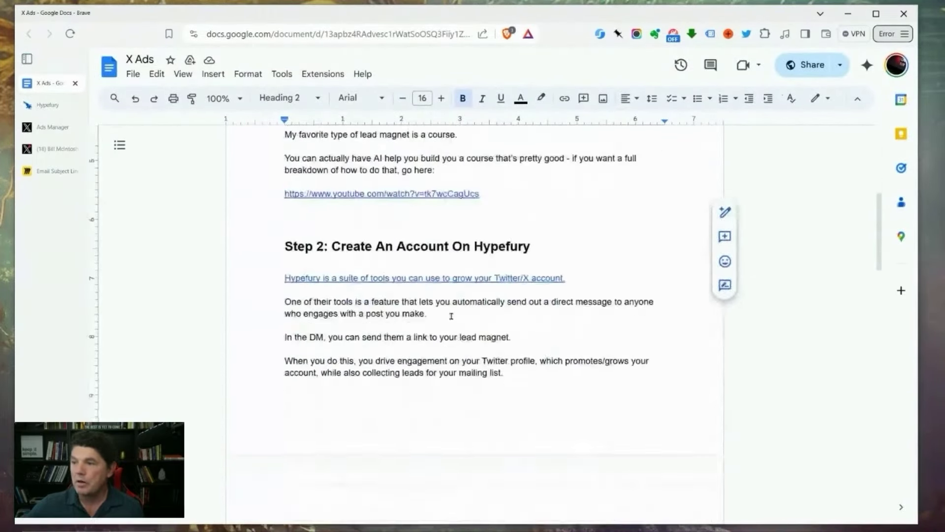
{"action": "scroll", "coordinate": [453, 297], "scroll_direction": "up", "scroll_amount": 3}
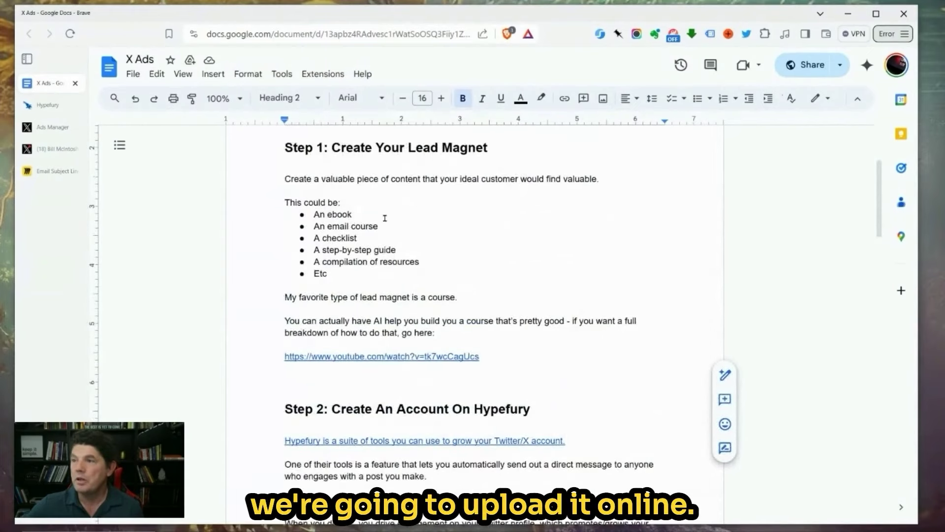
{"action": "scroll", "coordinate": [390, 218], "scroll_direction": "up", "scroll_amount": 3}
{"action": "left_click", "coordinate": [311, 28]}
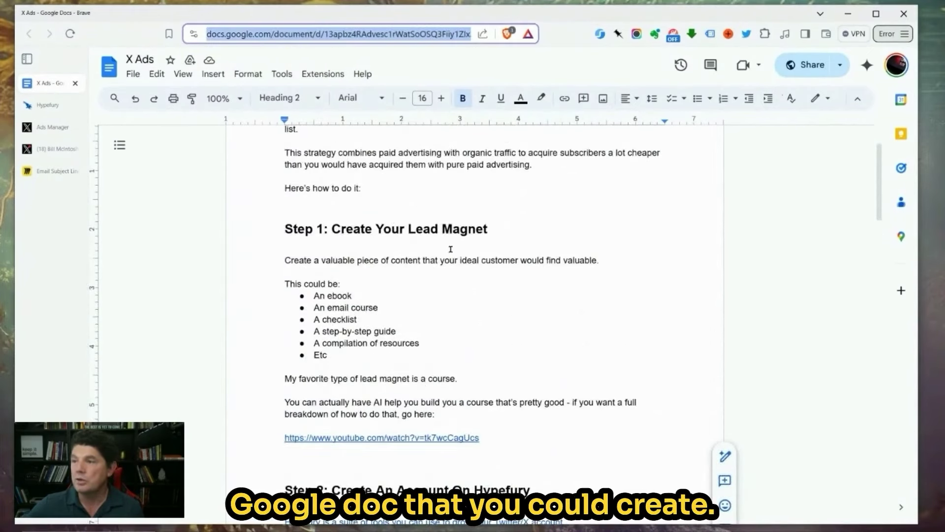
{"action": "scroll", "coordinate": [448, 249], "scroll_direction": "down", "scroll_amount": 3}
{"action": "left_click", "coordinate": [410, 286]}
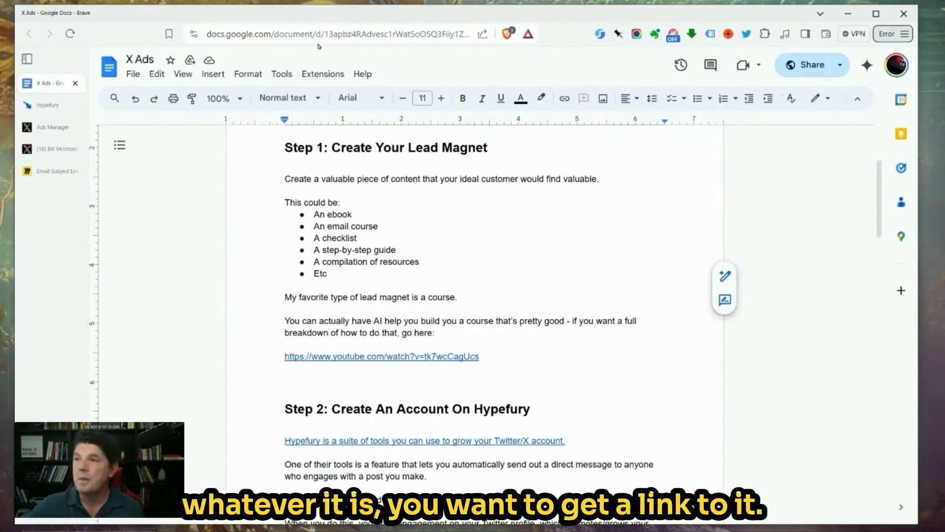
Switch to the X profile and open the May 21 post about starting an email newsletter.
{"action": "scroll", "coordinate": [473, 249], "scroll_direction": "down", "scroll_amount": 3}
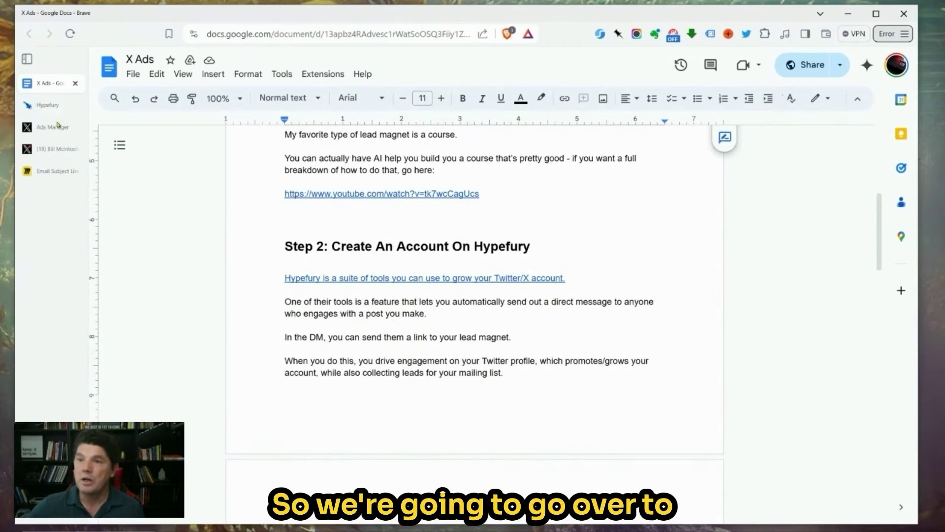
{"action": "left_click", "coordinate": [52, 149]}
{"action": "scroll", "coordinate": [505, 332], "scroll_direction": "down", "scroll_amount": 2}
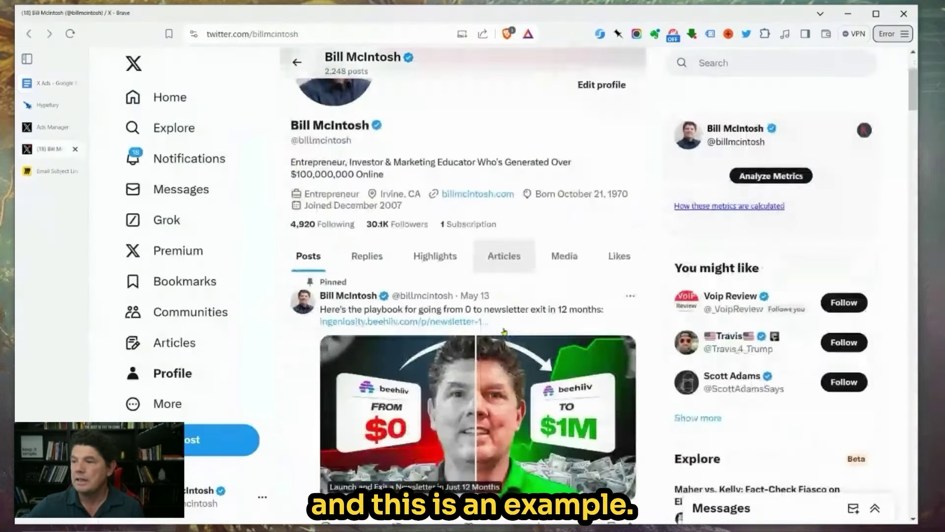
{"action": "scroll", "coordinate": [505, 332], "scroll_direction": "down", "scroll_amount": 6}
{"action": "scroll", "coordinate": [501, 341], "scroll_direction": "down", "scroll_amount": 2}
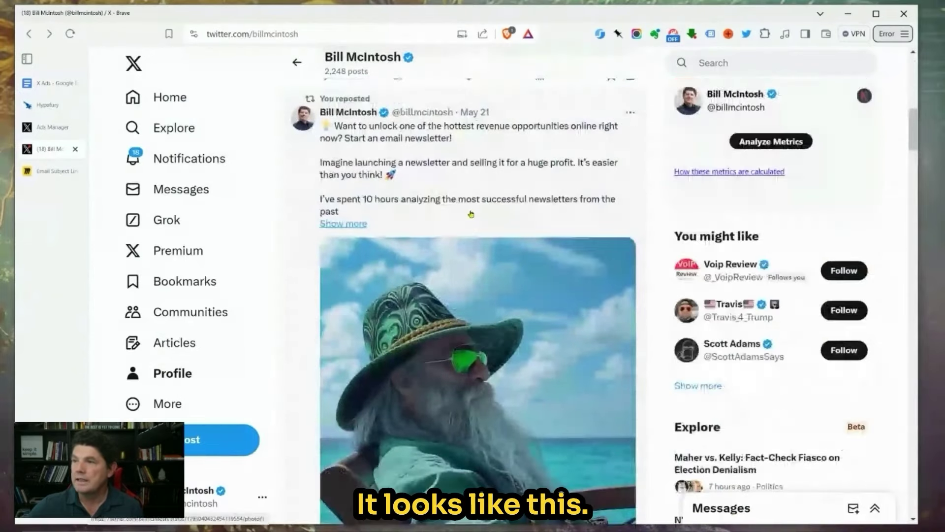
{"action": "left_click", "coordinate": [471, 214]}
{"action": "scroll", "coordinate": [512, 197], "scroll_direction": "down", "scroll_amount": 1}
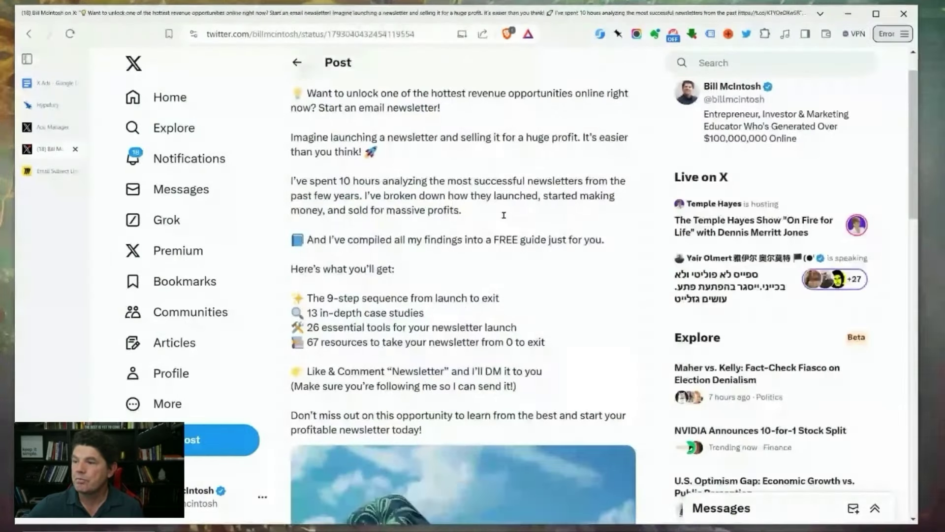
Review the newsletter post from its text down to the image and replies, and return to its beginning.
{"action": "scroll", "coordinate": [504, 215], "scroll_direction": "down", "scroll_amount": 12}
{"action": "scroll", "coordinate": [503, 224], "scroll_direction": "up", "scroll_amount": 3}
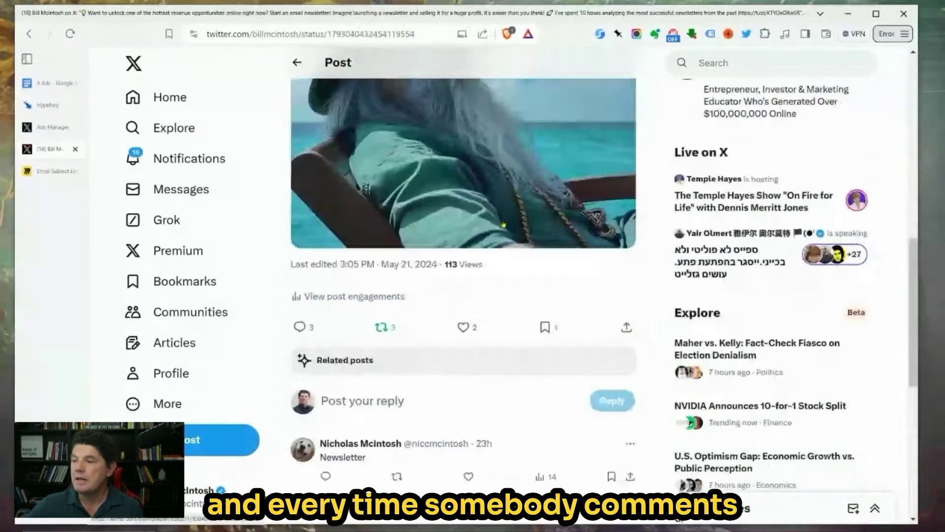
{"action": "scroll", "coordinate": [503, 224], "scroll_direction": "up", "scroll_amount": 5}
{"action": "scroll", "coordinate": [504, 230], "scroll_direction": "up", "scroll_amount": 7}
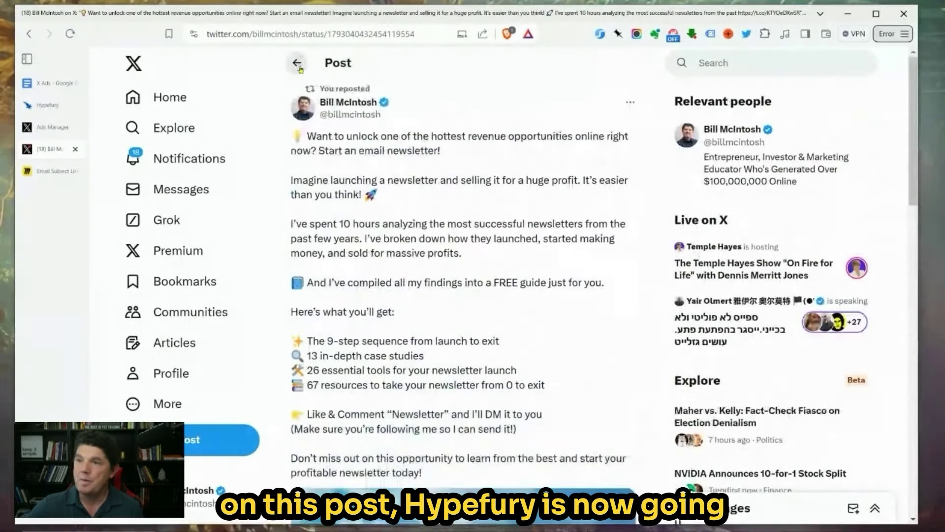
Check the New Auto DM Campaign form in Hypefury, and return to the X post to review its replies and text.
{"action": "left_click", "coordinate": [48, 105]}
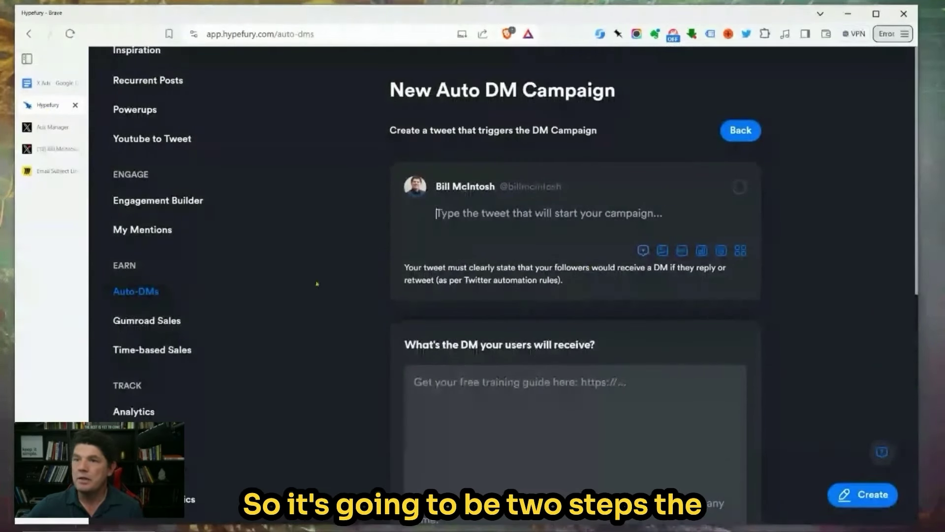
{"action": "left_click", "coordinate": [50, 151]}
{"action": "scroll", "coordinate": [356, 398], "scroll_direction": "down", "scroll_amount": 10}
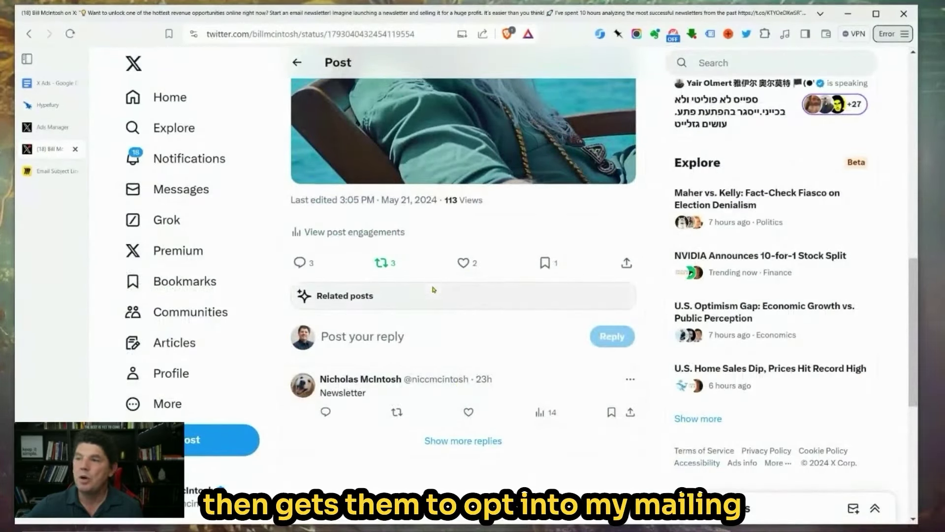
{"action": "scroll", "coordinate": [484, 279], "scroll_direction": "up", "scroll_amount": 5}
{"action": "scroll", "coordinate": [484, 280], "scroll_direction": "up", "scroll_amount": 8}
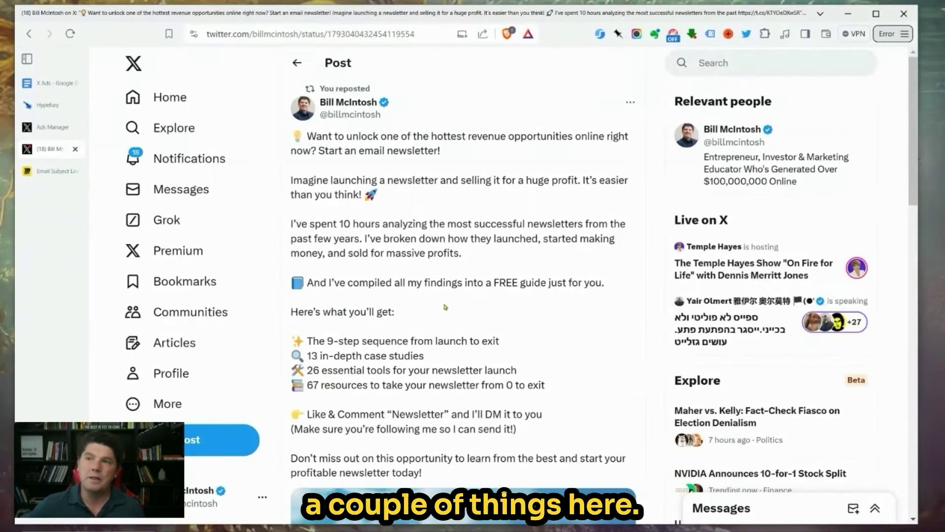
Examine the post's free guide offer and its instructions to like, comment "Newsletter" and follow.
{"action": "scroll", "coordinate": [446, 307], "scroll_direction": "down", "scroll_amount": 4}
{"action": "scroll", "coordinate": [461, 224], "scroll_direction": "up", "scroll_amount": 4}
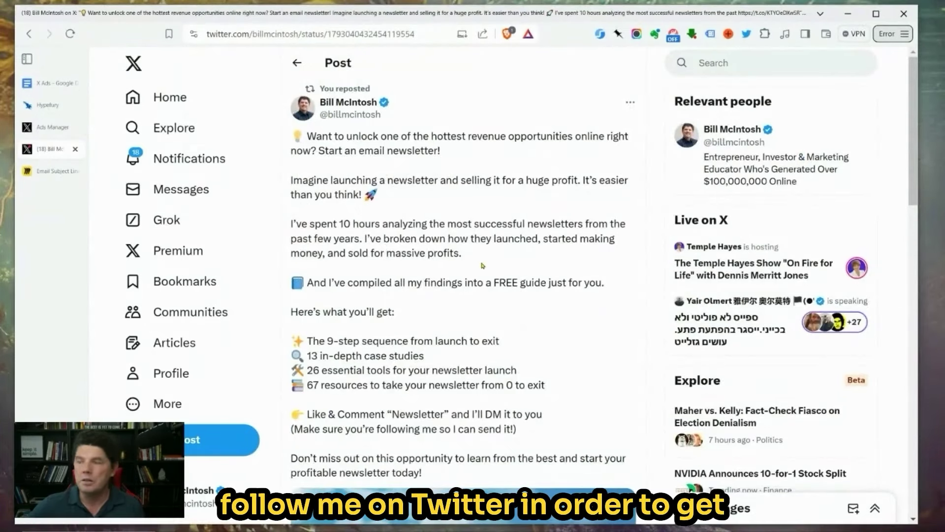
{"action": "scroll", "coordinate": [482, 265], "scroll_direction": "down", "scroll_amount": 2}
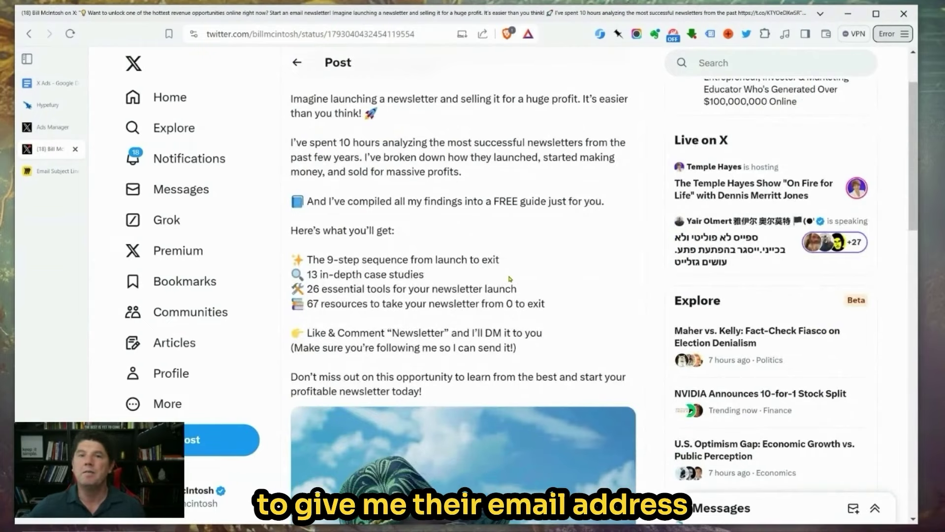
{"action": "scroll", "coordinate": [511, 245], "scroll_direction": "down", "scroll_amount": 2}
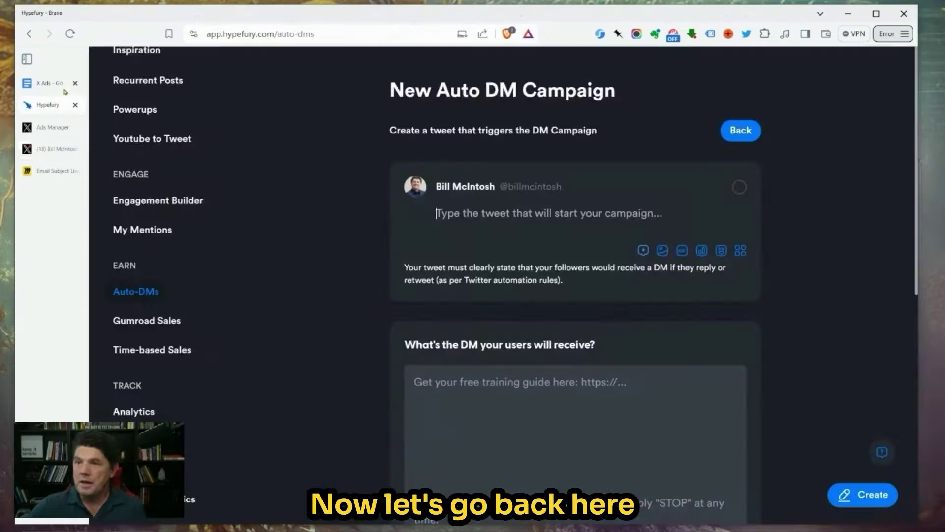
Return to the X Ads Google Doc and review the Hypefury screenshot and the notes on alternatives and pricing.
{"action": "left_click", "coordinate": [55, 83]}
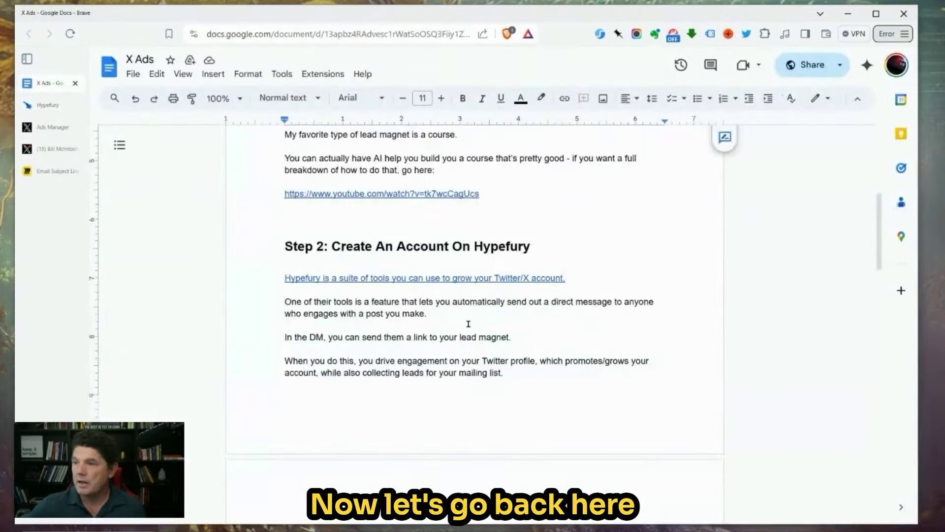
{"action": "scroll", "coordinate": [468, 323], "scroll_direction": "down", "scroll_amount": 8}
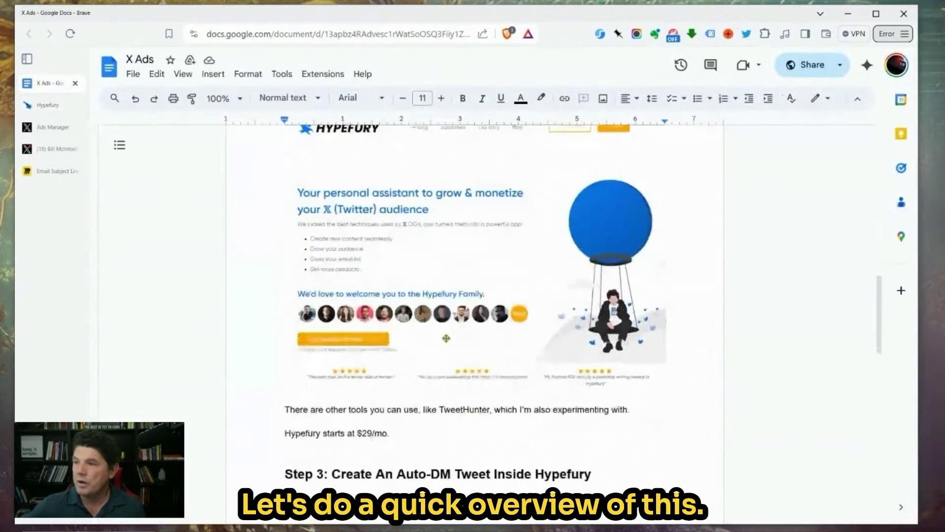
{"action": "scroll", "coordinate": [438, 339], "scroll_direction": "down", "scroll_amount": 2}
{"action": "scroll", "coordinate": [433, 345], "scroll_direction": "up", "scroll_amount": 2}
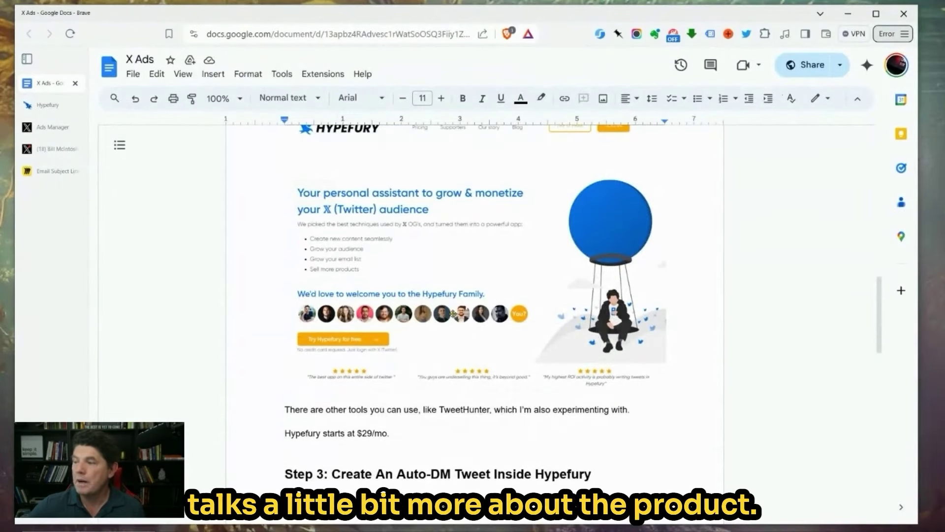
Examine the "Step 3: Create An Auto-DM Tweet Inside Hypefury" section, highlighting its heading.
{"action": "scroll", "coordinate": [475, 295], "scroll_direction": "down", "scroll_amount": 5}
{"action": "left_click_drag", "start_coordinate": [286, 230], "coordinate": [588, 230]}
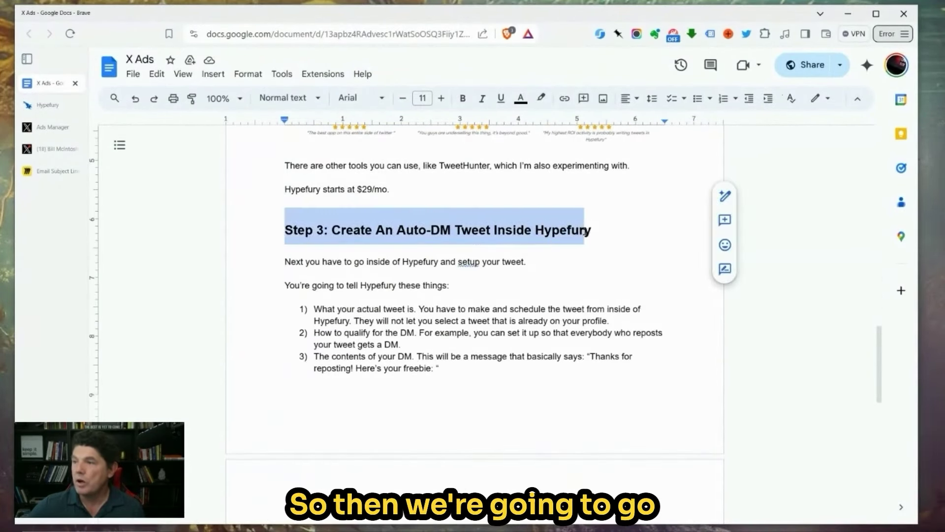
{"action": "scroll", "coordinate": [522, 302], "scroll_direction": "down", "scroll_amount": 2}
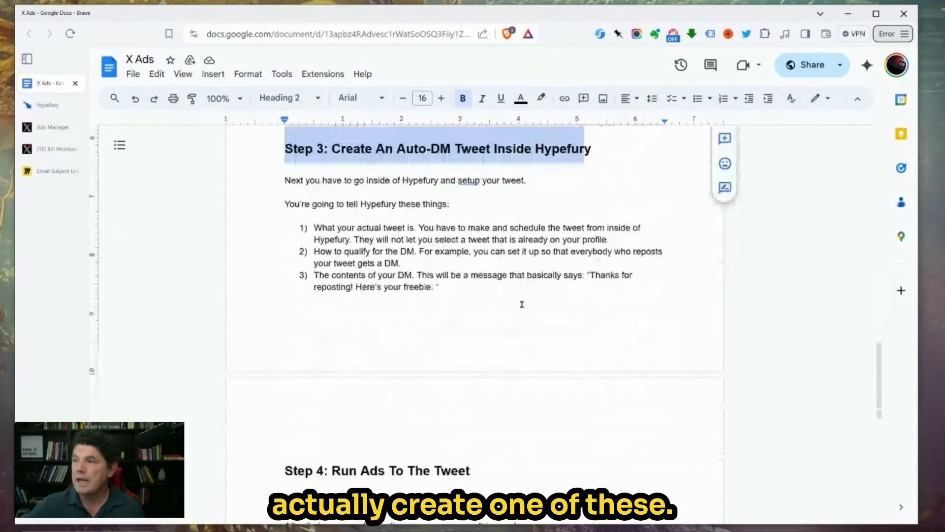
{"action": "scroll", "coordinate": [371, 171], "scroll_direction": "up", "scroll_amount": 2}
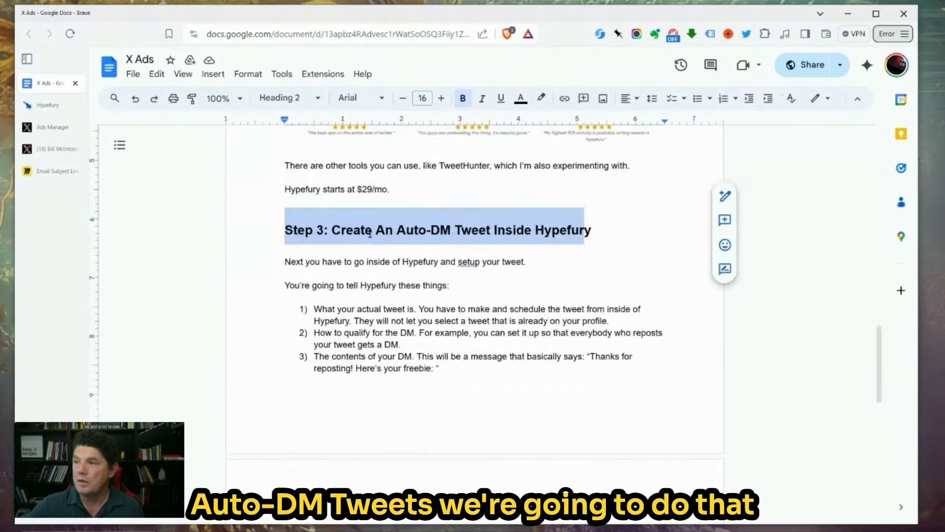
{"action": "left_click", "coordinate": [441, 230]}
{"action": "left_click_drag", "start_coordinate": [593, 230], "coordinate": [263, 225]}
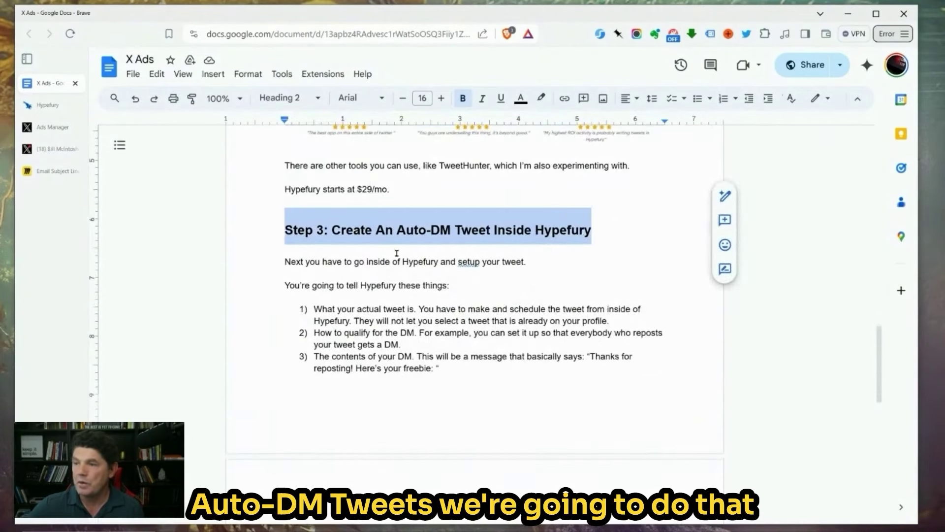
Examine the "Step 4: Run Ads To The Tweet" section, highlighting its heading, and return to the document's introduction.
{"action": "scroll", "coordinate": [396, 253], "scroll_direction": "down", "scroll_amount": 6}
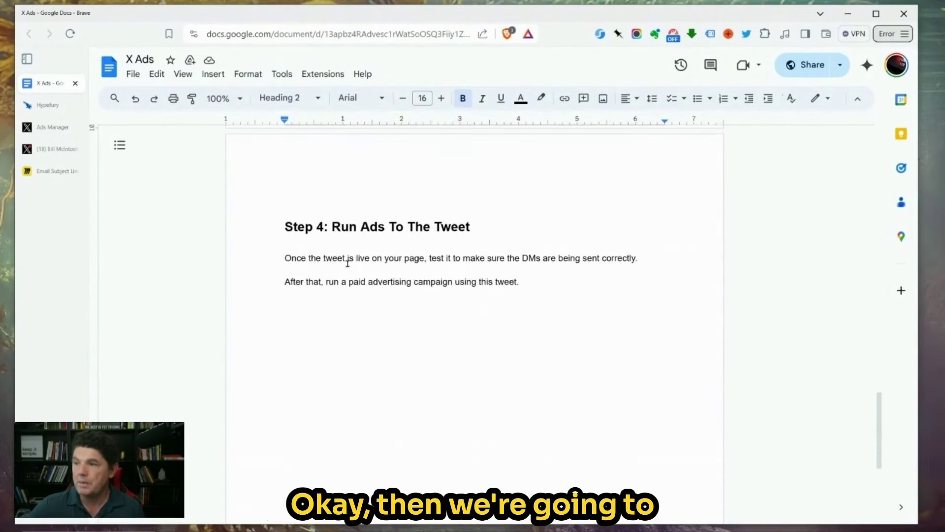
{"action": "left_click_drag", "start_coordinate": [488, 221], "coordinate": [285, 218]}
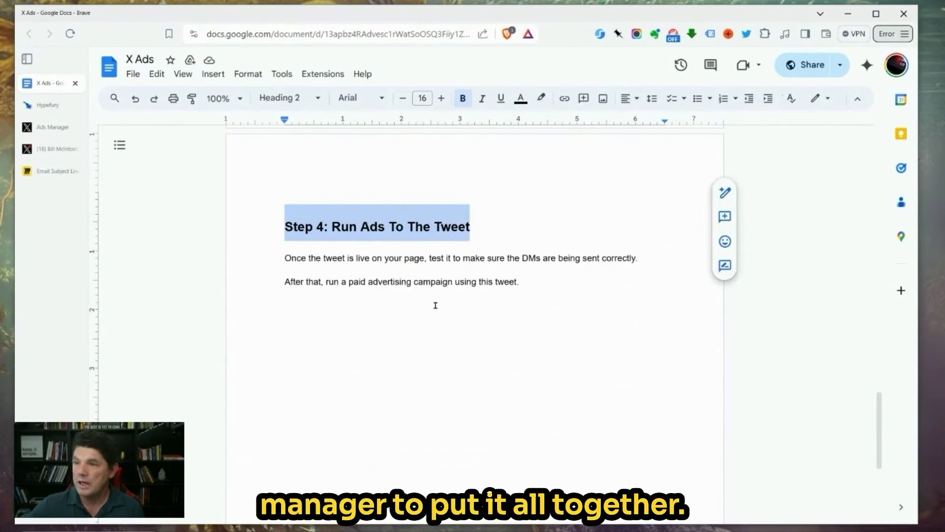
{"action": "scroll", "coordinate": [436, 305], "scroll_direction": "up", "scroll_amount": 20}
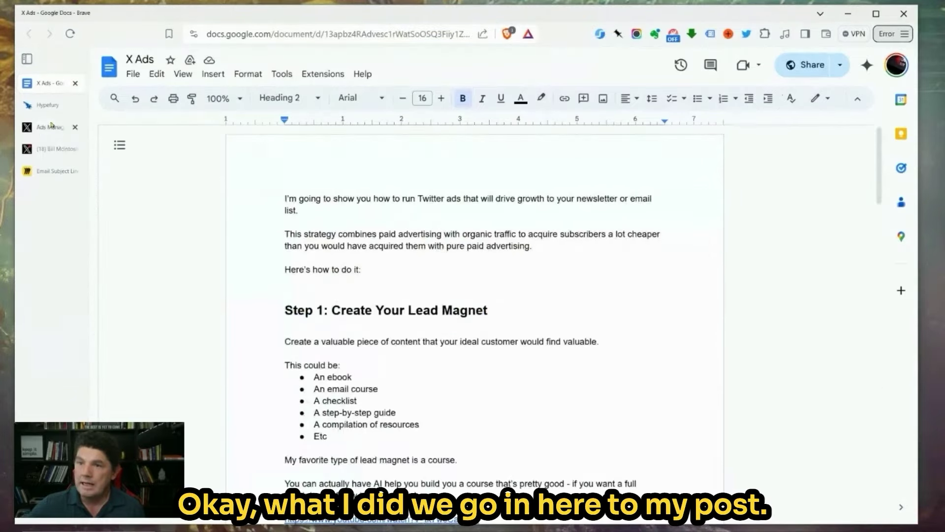
Switch back to the X newsletter post and examine its image together with the call-to-action text above it.
{"action": "left_click", "coordinate": [49, 149]}
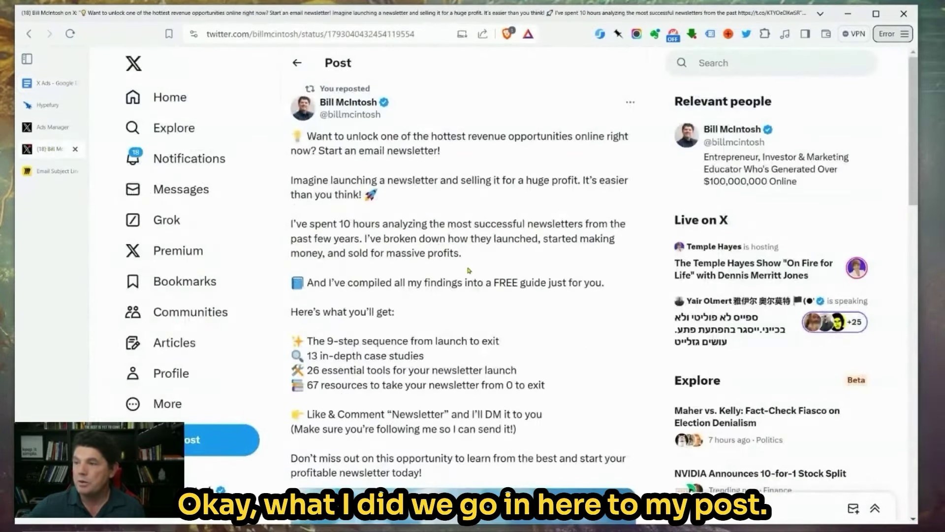
{"action": "scroll", "coordinate": [469, 270], "scroll_direction": "down", "scroll_amount": 8}
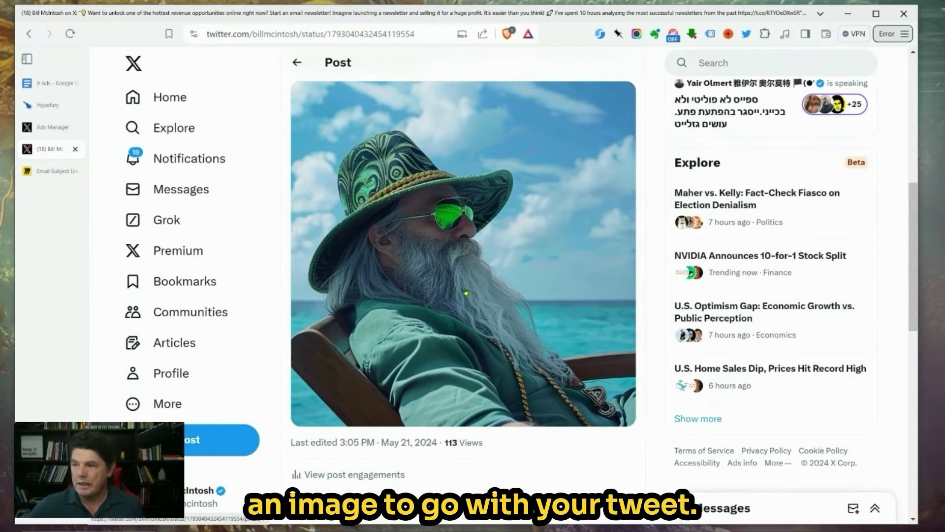
{"action": "scroll", "coordinate": [493, 325], "scroll_direction": "up", "scroll_amount": 5}
{"action": "scroll", "coordinate": [491, 340], "scroll_direction": "down", "scroll_amount": 5}
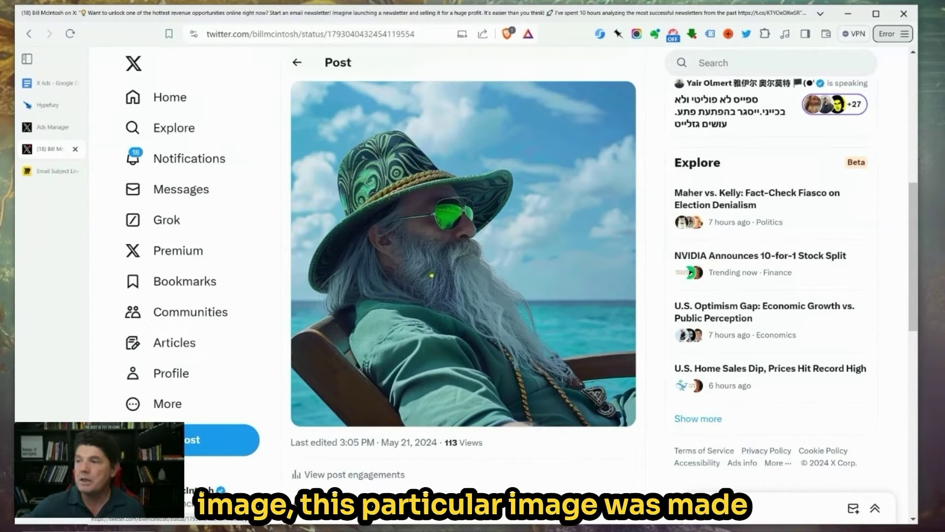
{"action": "scroll", "coordinate": [519, 232], "scroll_direction": "up", "scroll_amount": 5}
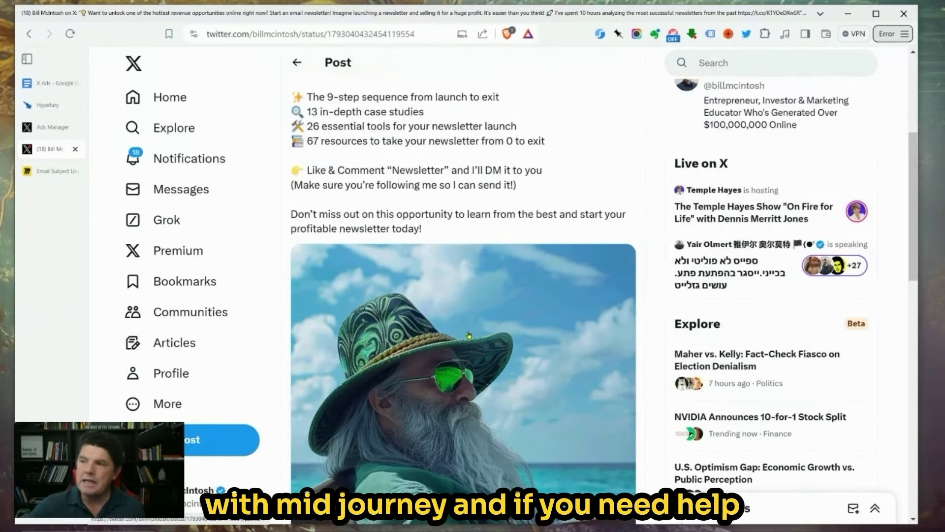
{"action": "scroll", "coordinate": [518, 226], "scroll_direction": "down", "scroll_amount": 5}
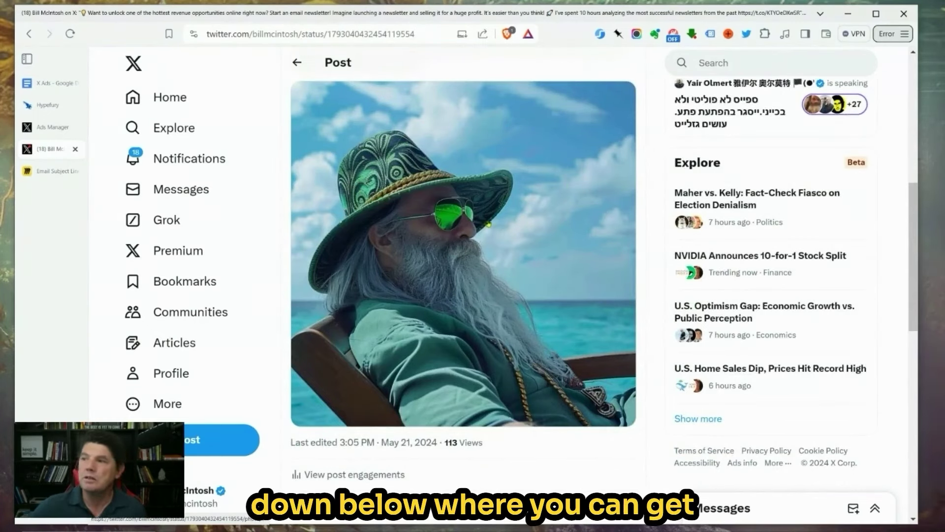
{"action": "scroll", "coordinate": [460, 268], "scroll_direction": "up", "scroll_amount": 1}
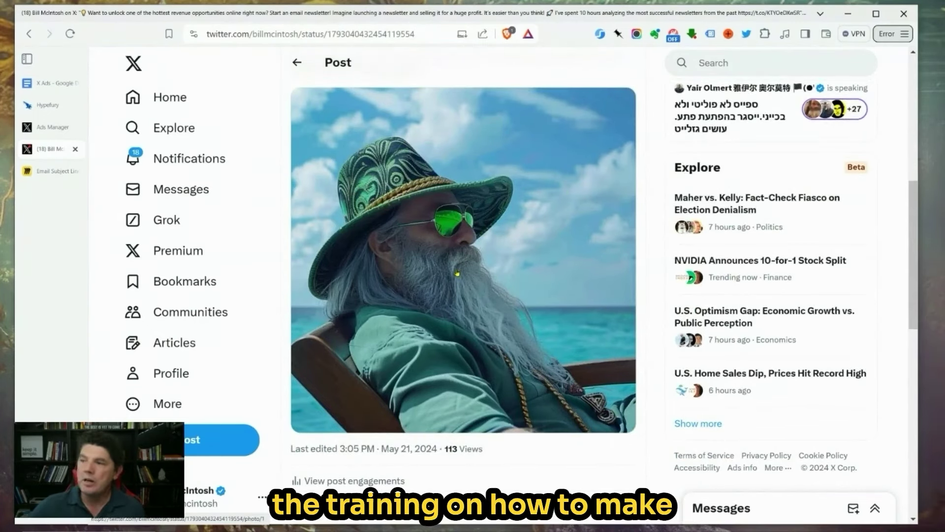
{"action": "scroll", "coordinate": [457, 272], "scroll_direction": "up", "scroll_amount": 2}
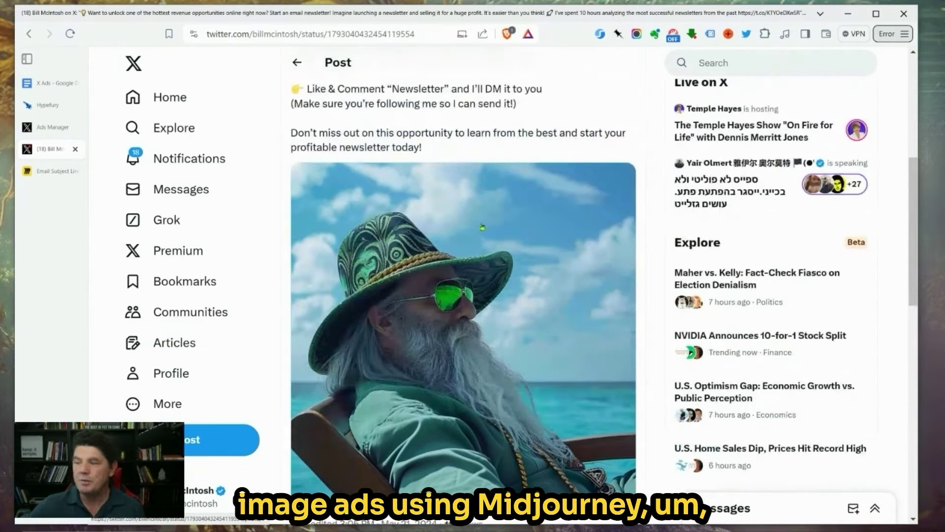
{"action": "scroll", "coordinate": [484, 328], "scroll_direction": "up", "scroll_amount": 3}
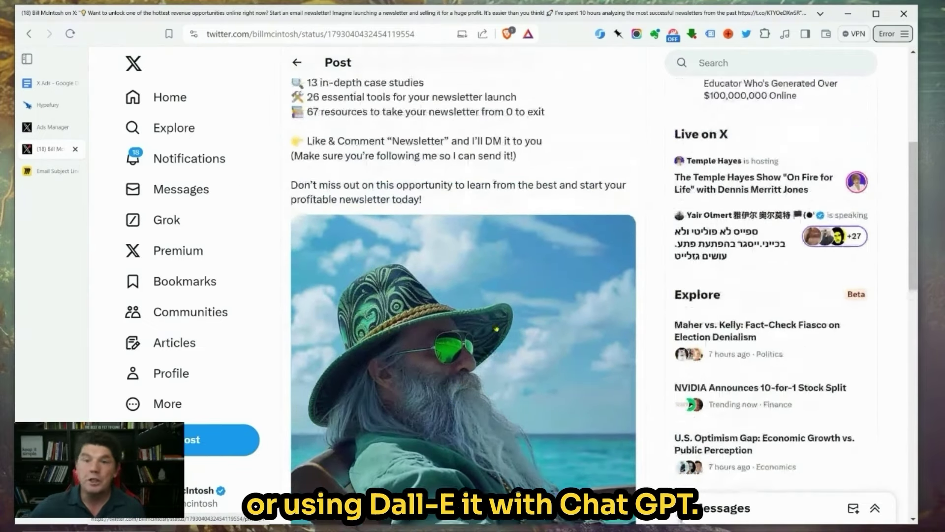
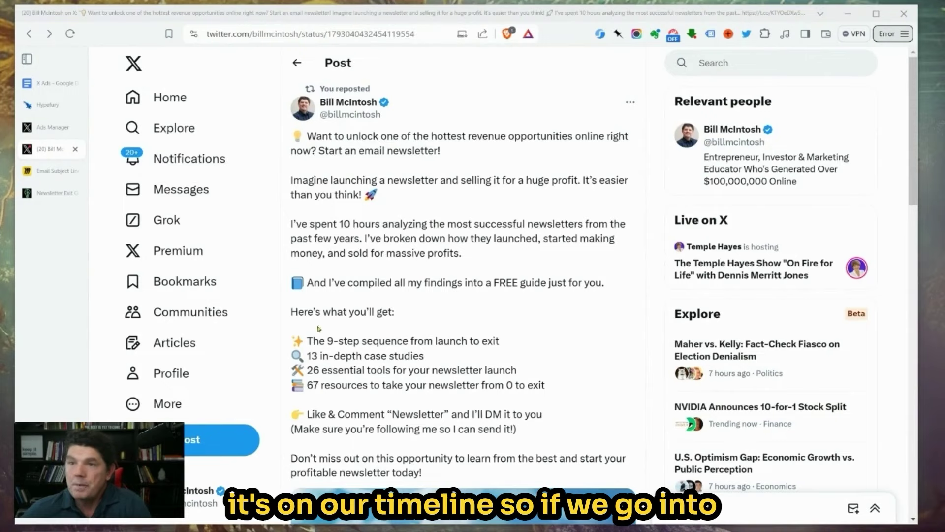
Switch to X Ads Manager and create a new campaign with the Engagements objective.
{"action": "left_click", "coordinate": [44, 129]}
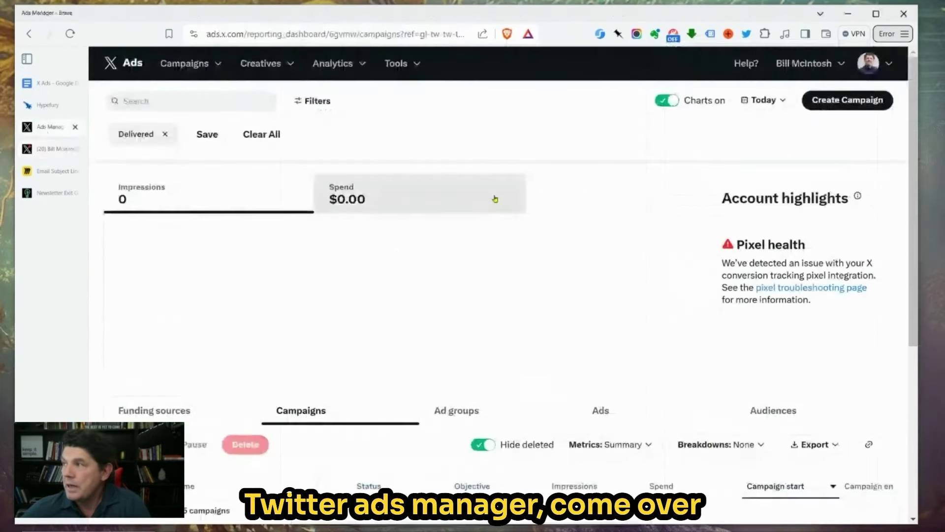
{"action": "left_click", "coordinate": [842, 100]}
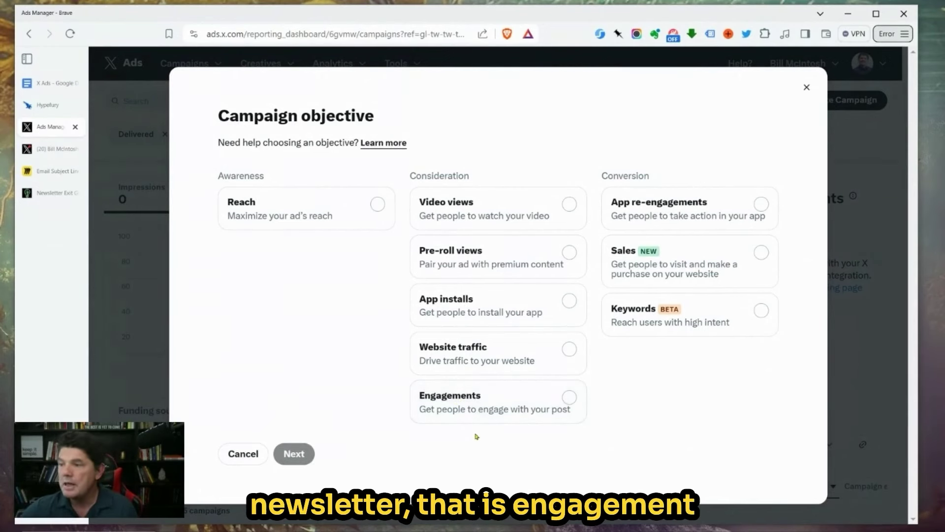
{"action": "left_click", "coordinate": [550, 410]}
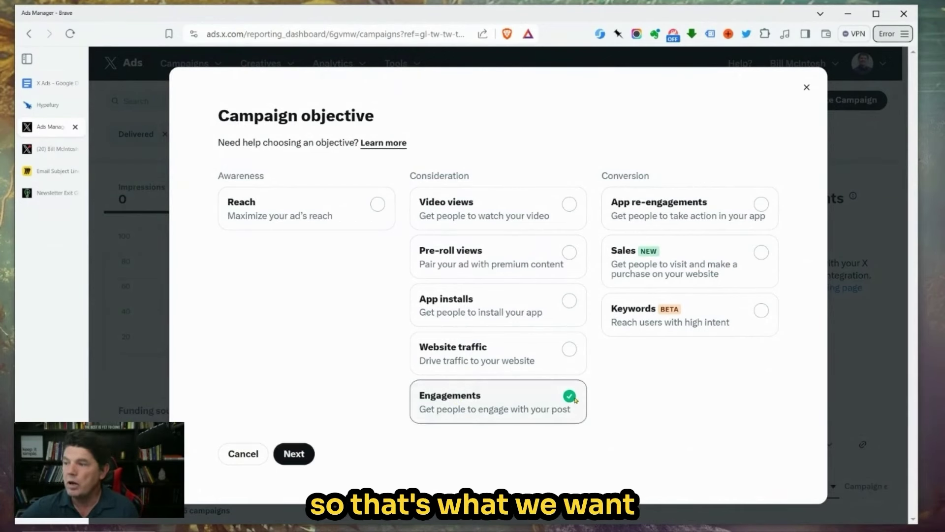
{"action": "left_click", "coordinate": [294, 454]}
Name the campaign 'Reply tweet test "newsletter" (affiliate marketing)'.
{"action": "scroll", "coordinate": [445, 324], "scroll_direction": "down", "scroll_amount": 2}
{"action": "left_click", "coordinate": [491, 252]}
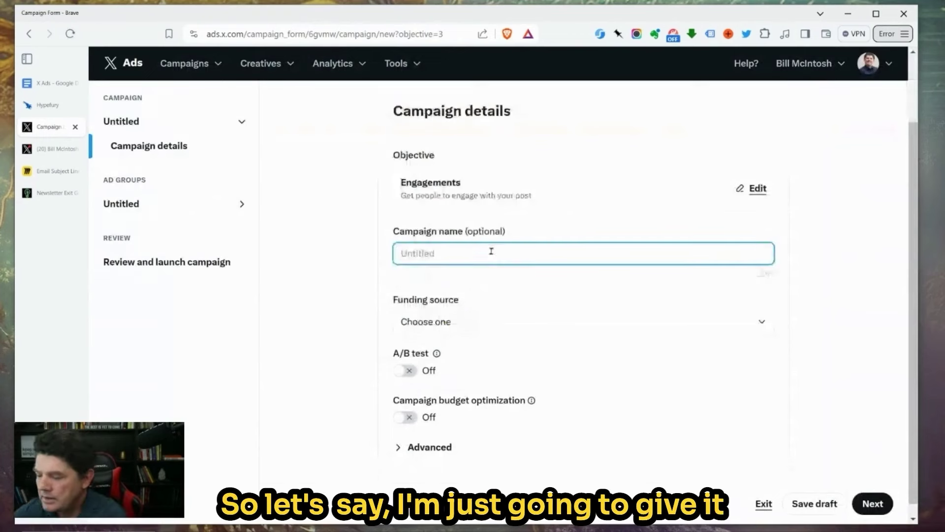
{"action": "type", "text": "Reply tweet test \"newsletter"}
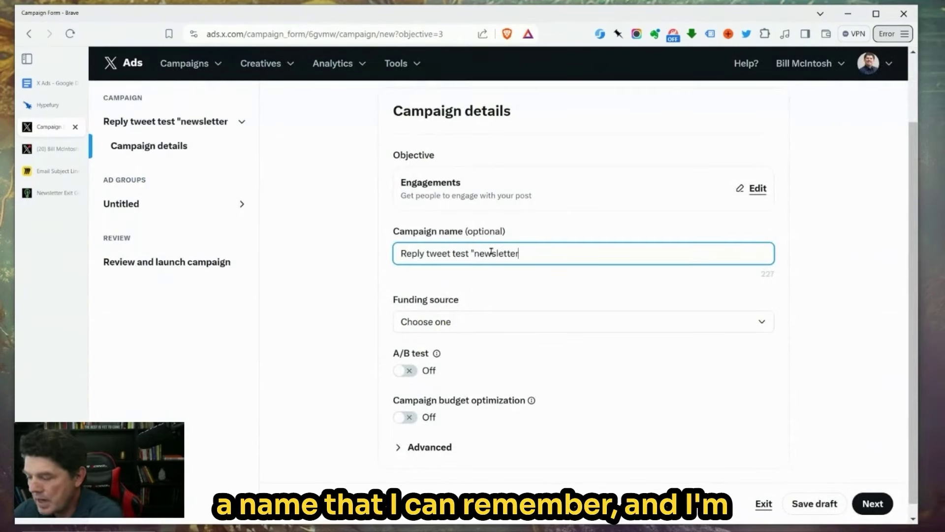
{"action": "type", "text": "\" (affiliate marketing\""}
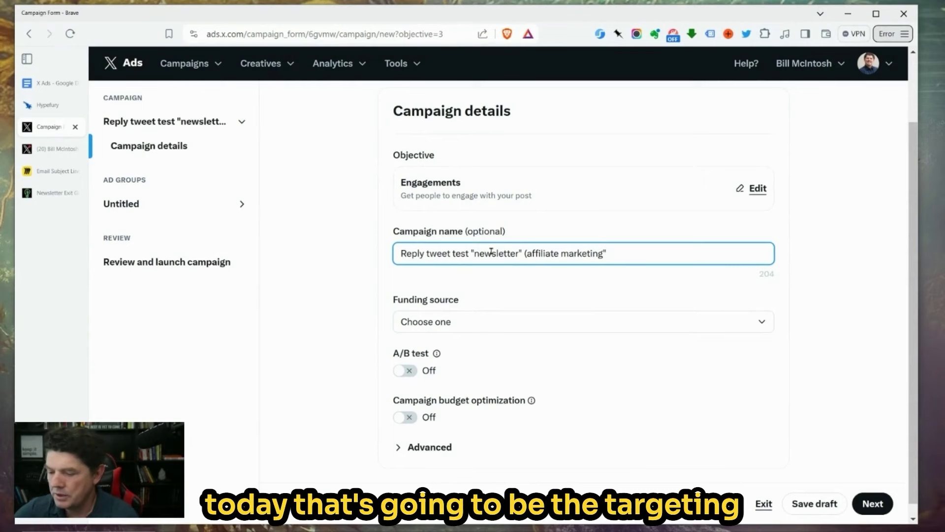
{"action": "key", "text": "BackSpace"}
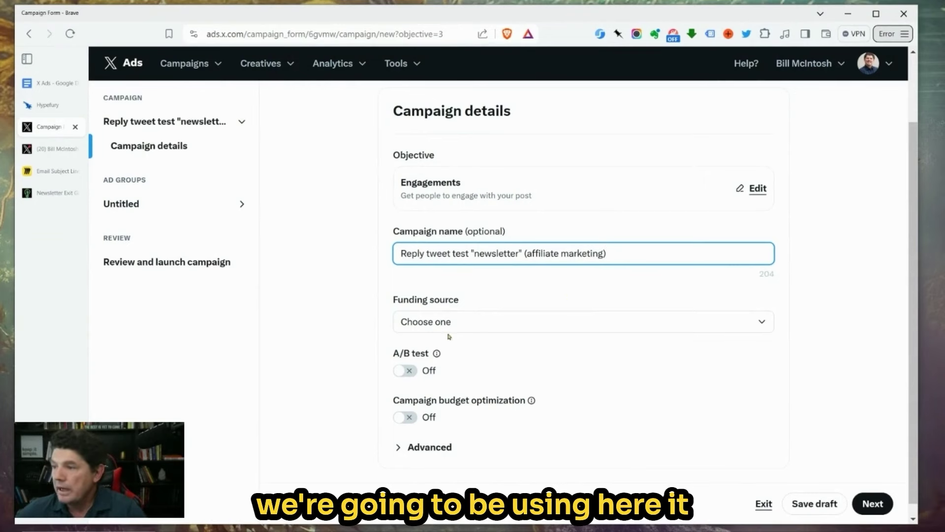
Fund the campaign from the $60K source dated 11/21/23 to 11/30/24, check the advanced options, and continue to the ad group details.
{"action": "left_click", "coordinate": [419, 319]}
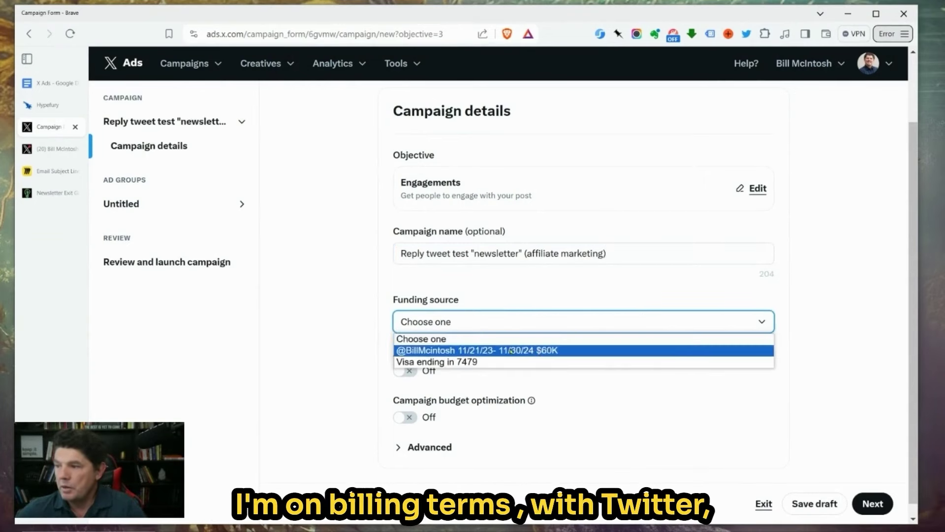
{"action": "left_click", "coordinate": [539, 351]}
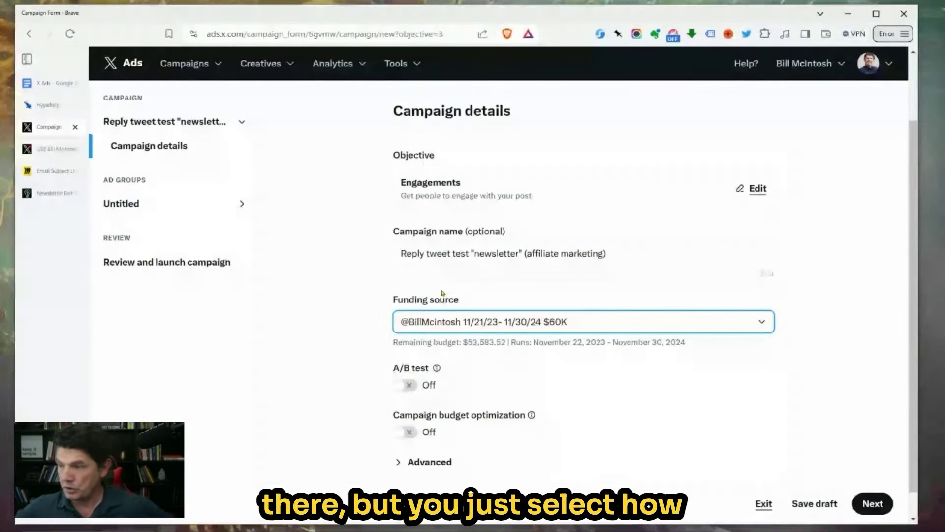
{"action": "left_click", "coordinate": [423, 461]}
{"action": "scroll", "coordinate": [413, 407], "scroll_direction": "down", "scroll_amount": 2}
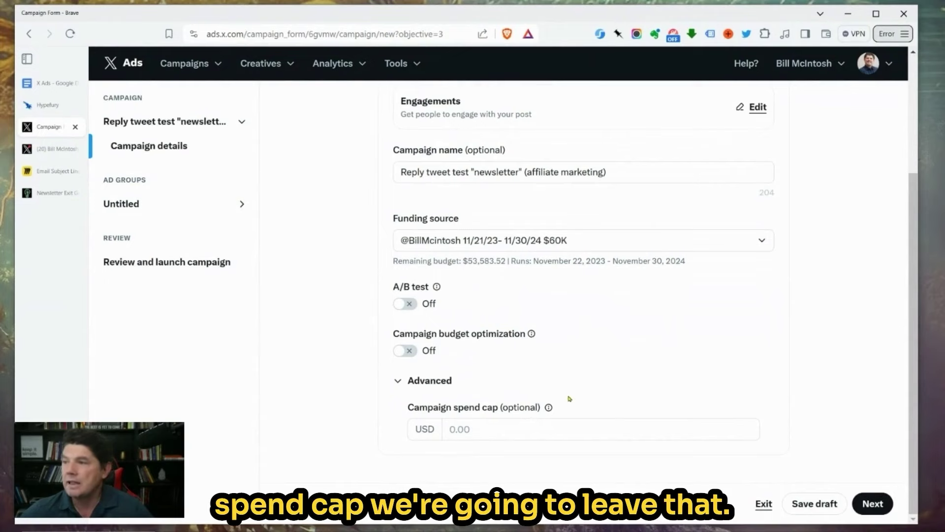
{"action": "scroll", "coordinate": [571, 396], "scroll_direction": "up", "scroll_amount": 4}
{"action": "scroll", "coordinate": [571, 396], "scroll_direction": "down", "scroll_amount": 4}
{"action": "left_click", "coordinate": [869, 502]}
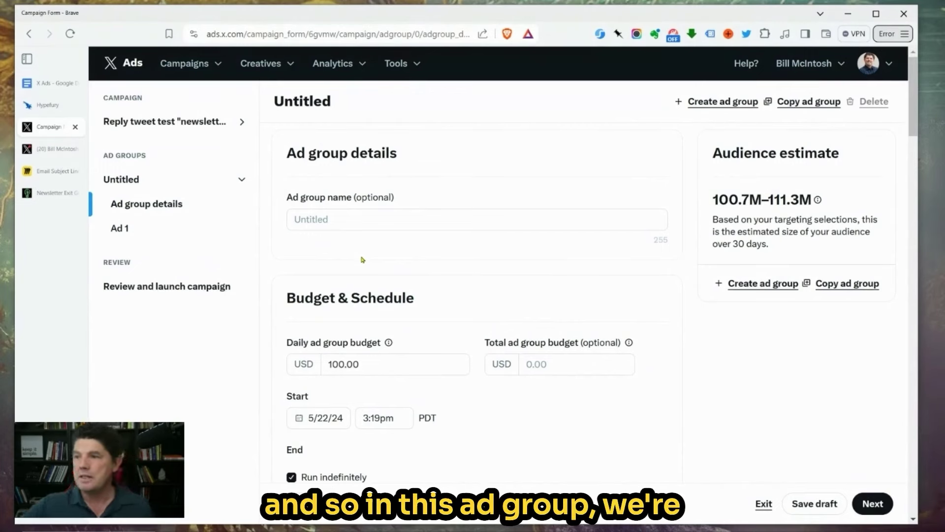
Name the ad group "newsletter reply 1".
{"action": "left_click", "coordinate": [375, 216]}
{"action": "type", "text": "newsletter rel"}
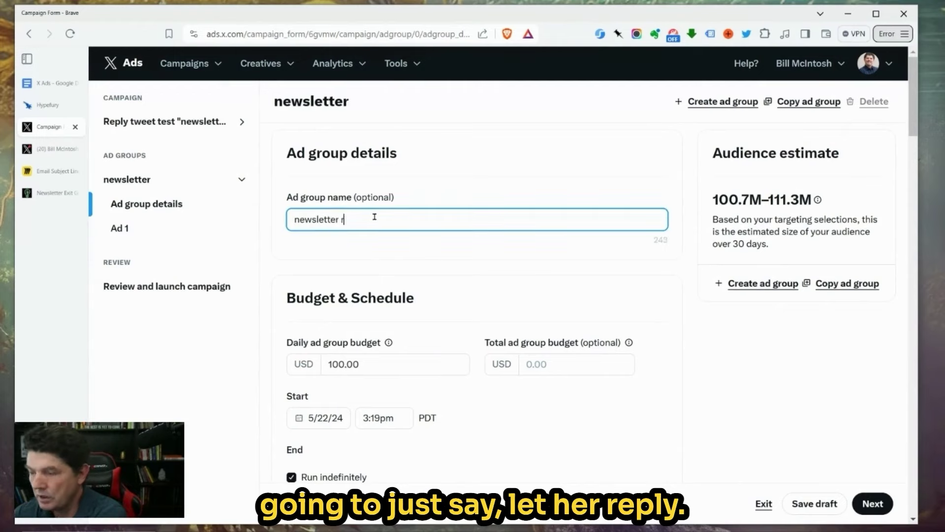
{"action": "key", "text": "BackSpace"}
{"action": "type", "text": "opl"}
{"action": "key", "text": "BackSpace"}
{"action": "key", "text": "BackSpace"}
{"action": "key", "text": "BackSpace"}
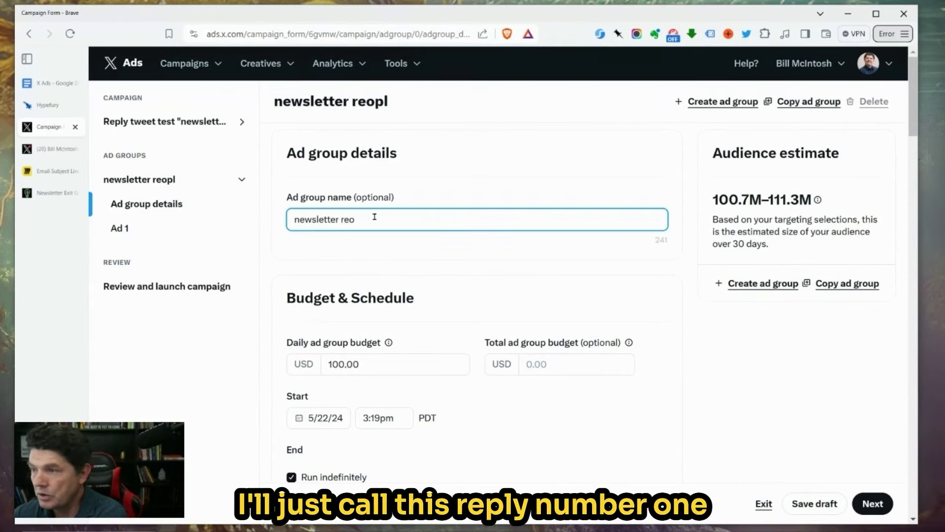
{"action": "type", "text": "ply 1"}
Set the daily ad group budget to 50 USD.
{"action": "scroll", "coordinate": [222, 290], "scroll_direction": "down", "scroll_amount": 2}
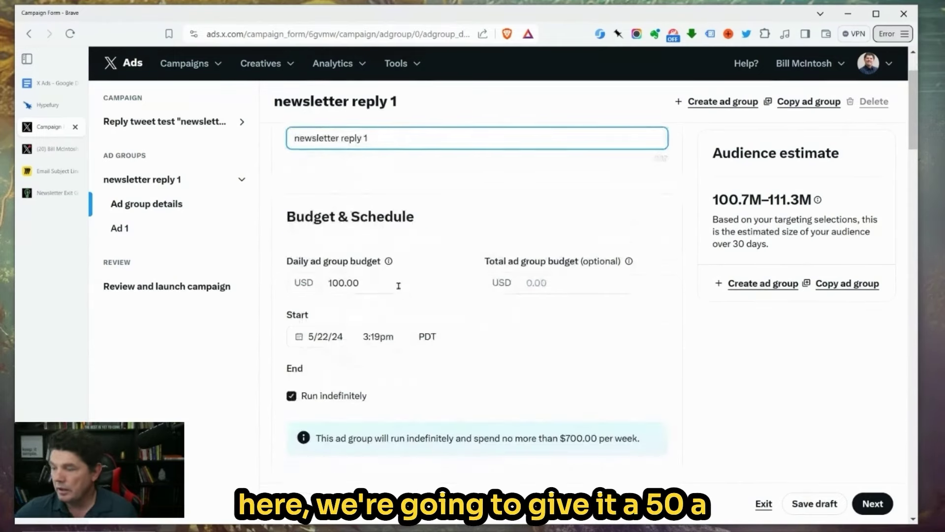
{"action": "key", "text": "Tab"}
{"action": "type", "text": "50"}
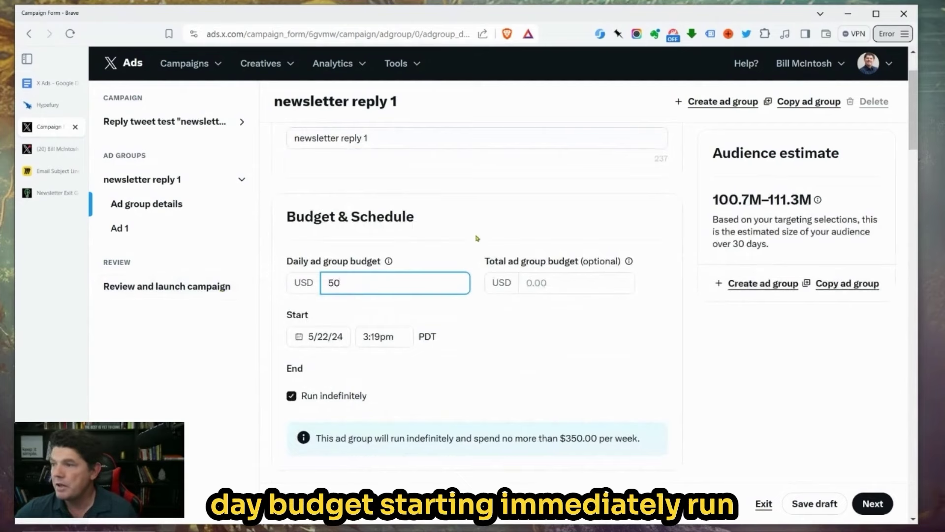
{"action": "left_click", "coordinate": [477, 237]}
Examine the ad group's schedule, delivery and placement settings, including the measurement options.
{"action": "scroll", "coordinate": [477, 236], "scroll_direction": "down", "scroll_amount": 1}
{"action": "scroll", "coordinate": [477, 237], "scroll_direction": "down", "scroll_amount": 1}
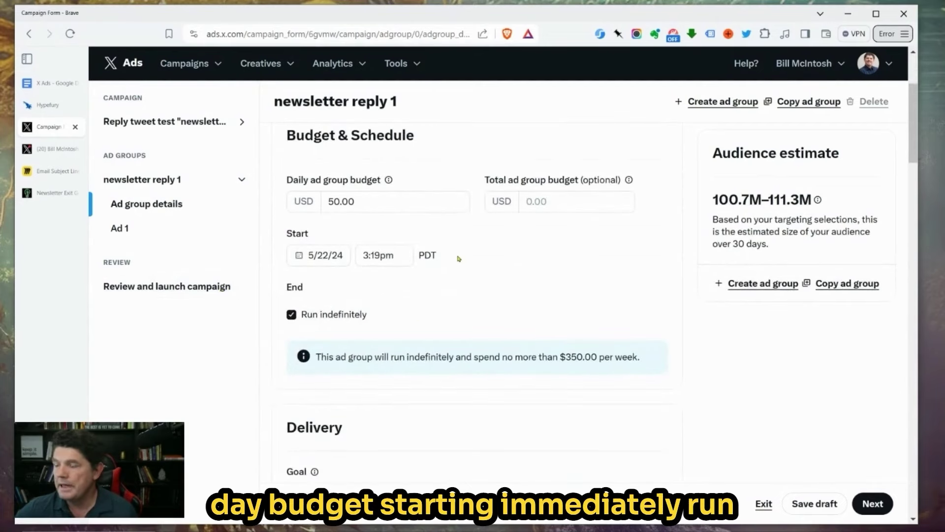
{"action": "scroll", "coordinate": [392, 261], "scroll_direction": "down", "scroll_amount": 5}
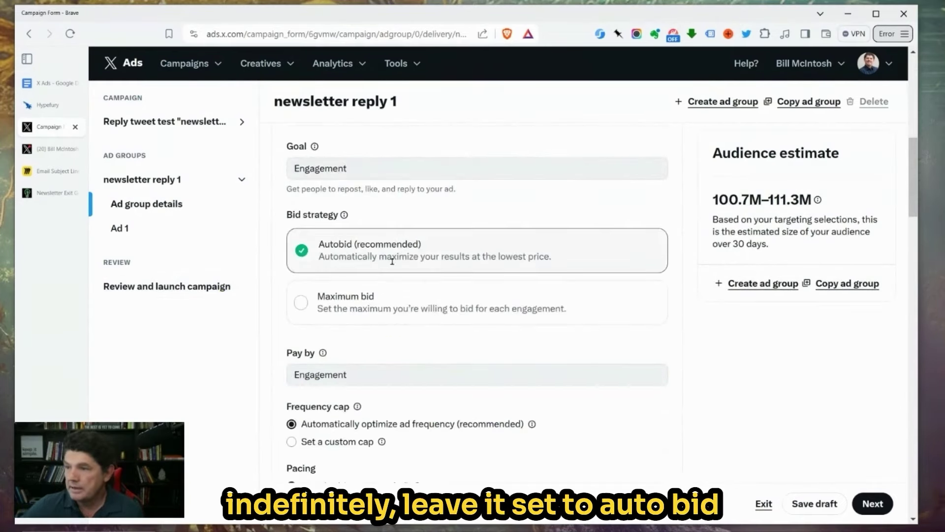
{"action": "scroll", "coordinate": [339, 252], "scroll_direction": "down", "scroll_amount": 3}
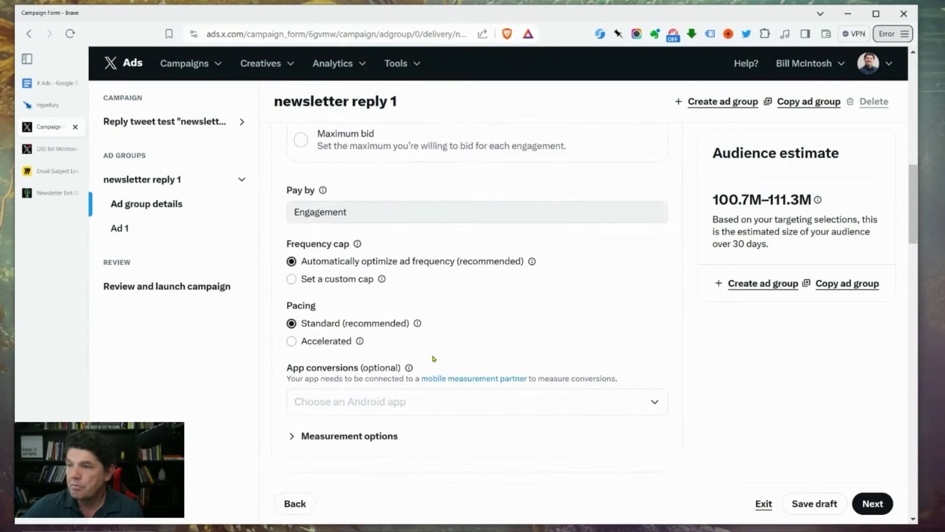
{"action": "scroll", "coordinate": [310, 200], "scroll_direction": "down", "scroll_amount": 2}
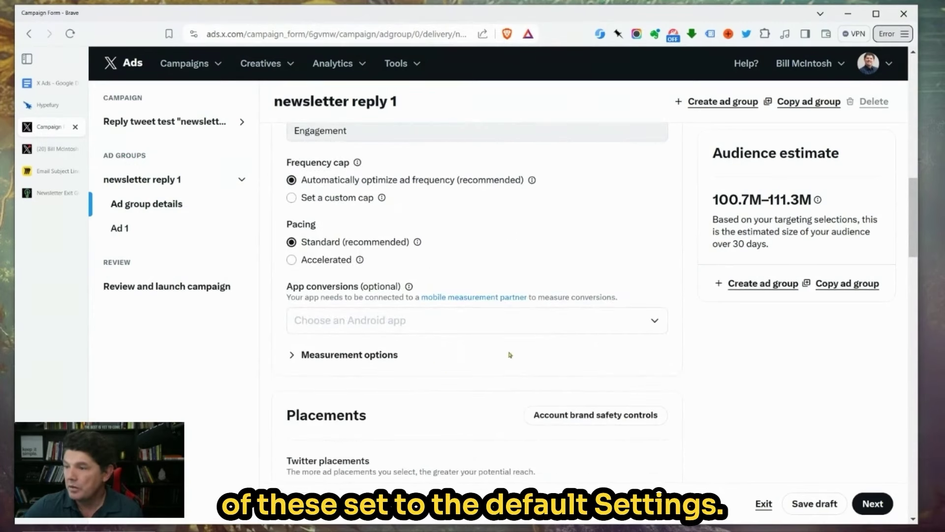
{"action": "scroll", "coordinate": [463, 295], "scroll_direction": "down", "scroll_amount": 2}
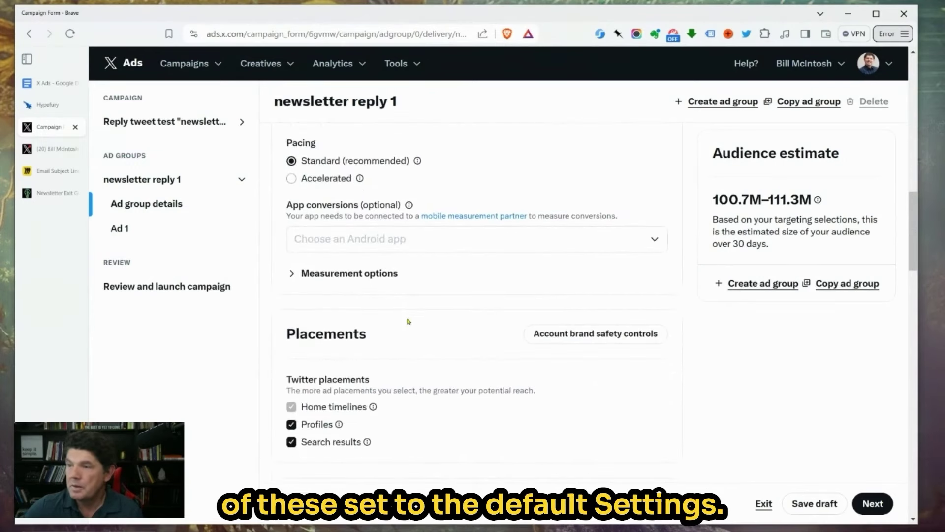
{"action": "left_click", "coordinate": [382, 273]}
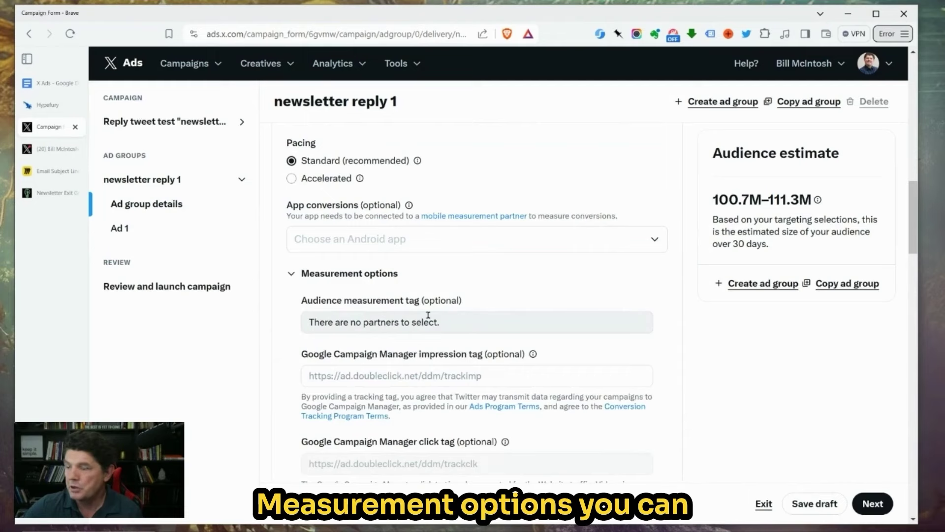
{"action": "left_click", "coordinate": [379, 274]}
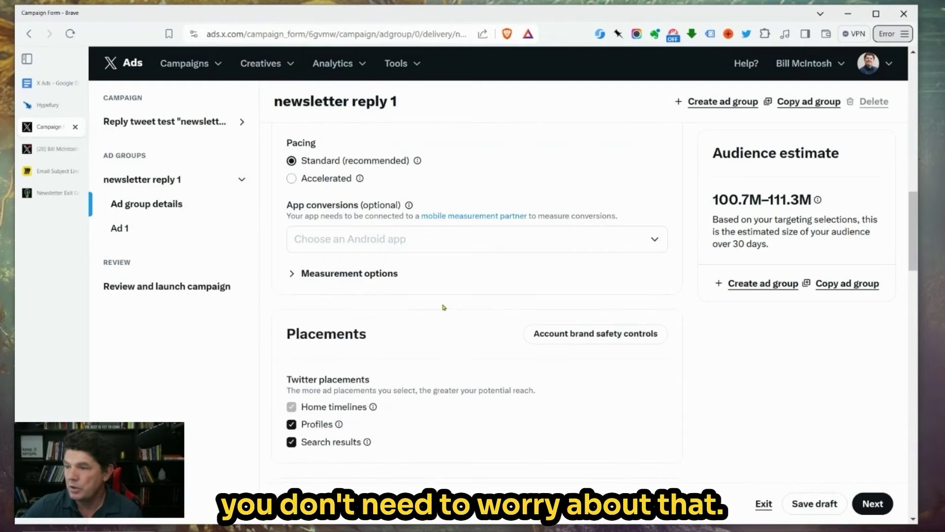
{"action": "scroll", "coordinate": [440, 314], "scroll_direction": "down", "scroll_amount": 4}
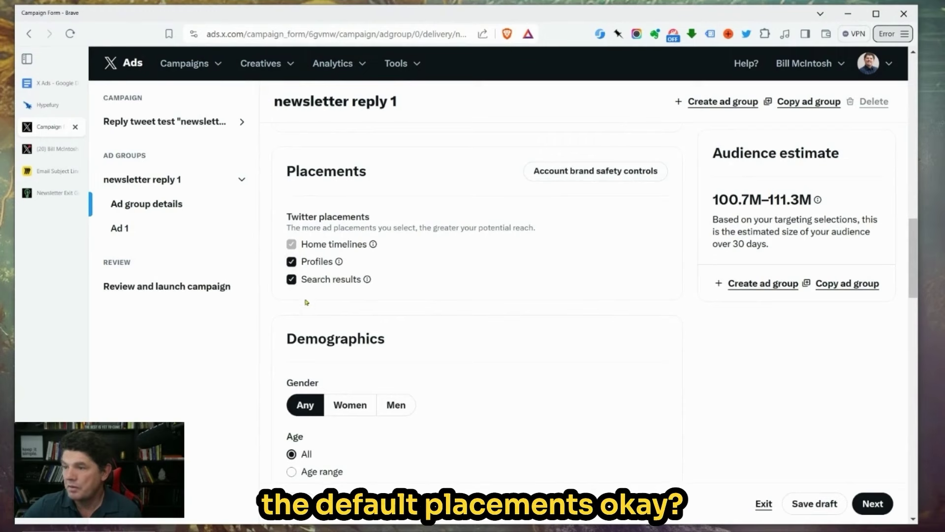
{"action": "scroll", "coordinate": [426, 247], "scroll_direction": "down", "scroll_amount": 2}
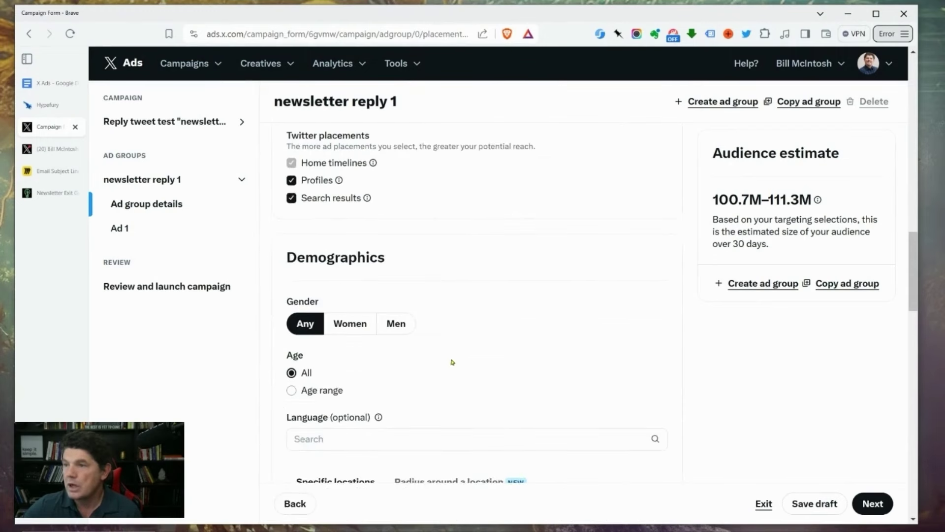
Restrict the audience's age range to 25 and up in the demographics.
{"action": "scroll", "coordinate": [304, 327], "scroll_direction": "down", "scroll_amount": 2}
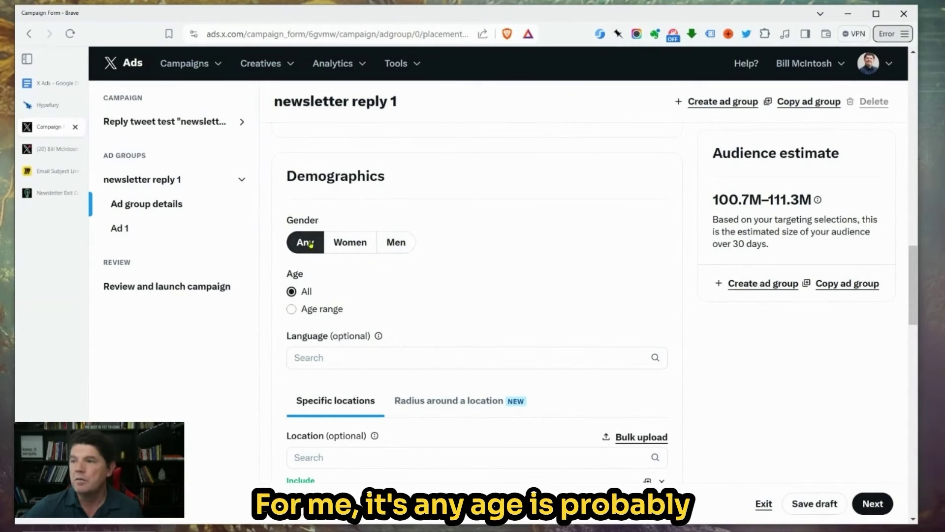
{"action": "scroll", "coordinate": [384, 288], "scroll_direction": "down", "scroll_amount": 2}
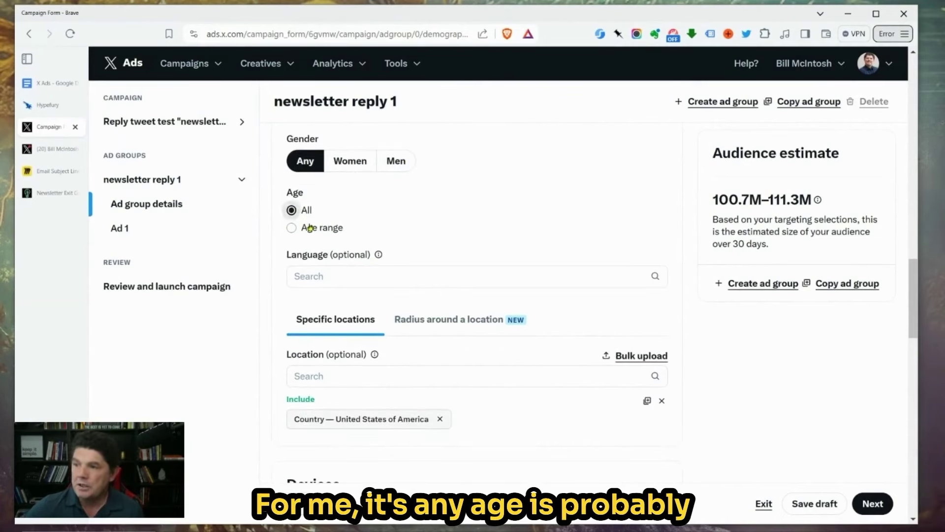
{"action": "left_click", "coordinate": [292, 229]}
{"action": "left_click", "coordinate": [334, 253]}
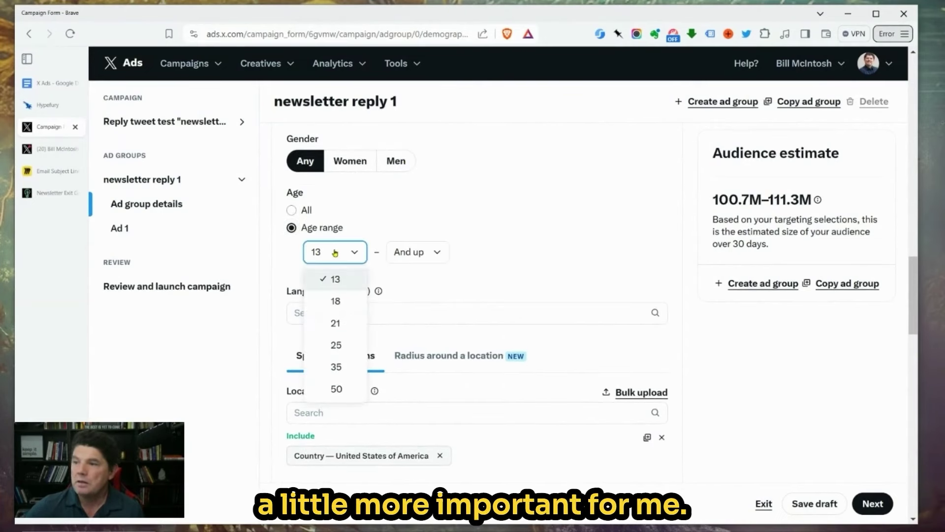
{"action": "left_click", "coordinate": [336, 346]}
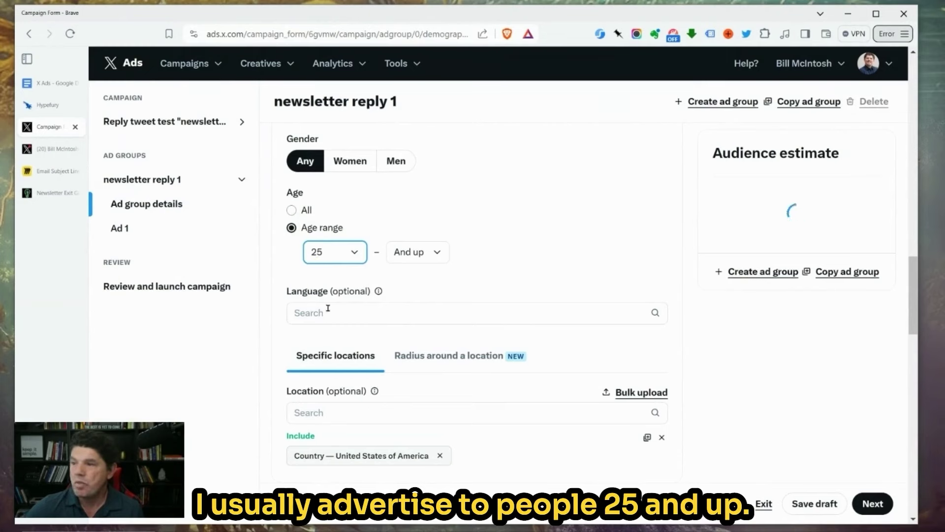
Examine the language and location targeting fields in the demographics, highlighting the language label.
{"action": "scroll", "coordinate": [342, 295], "scroll_direction": "down", "scroll_amount": 2}
{"action": "left_click_drag", "start_coordinate": [286, 211], "coordinate": [411, 214]}
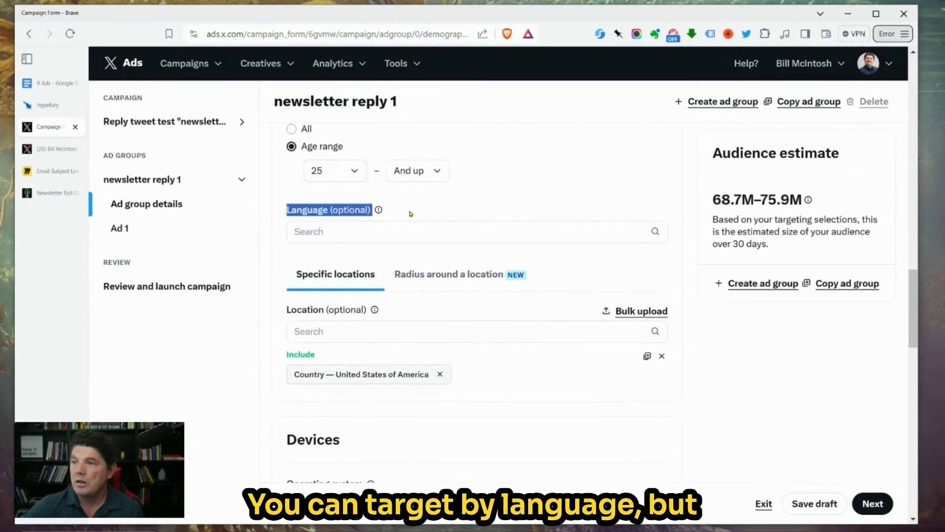
{"action": "left_click", "coordinate": [412, 210]}
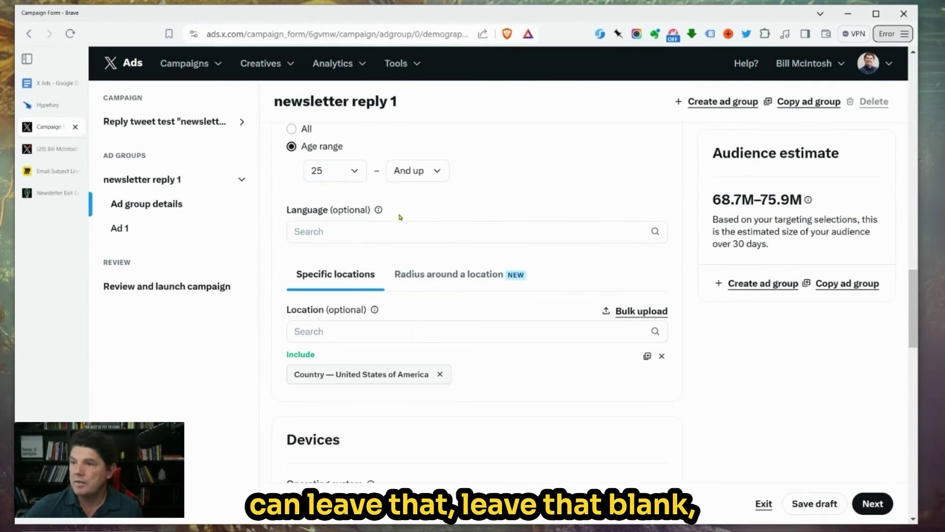
{"action": "scroll", "coordinate": [419, 255], "scroll_direction": "down", "scroll_amount": 1}
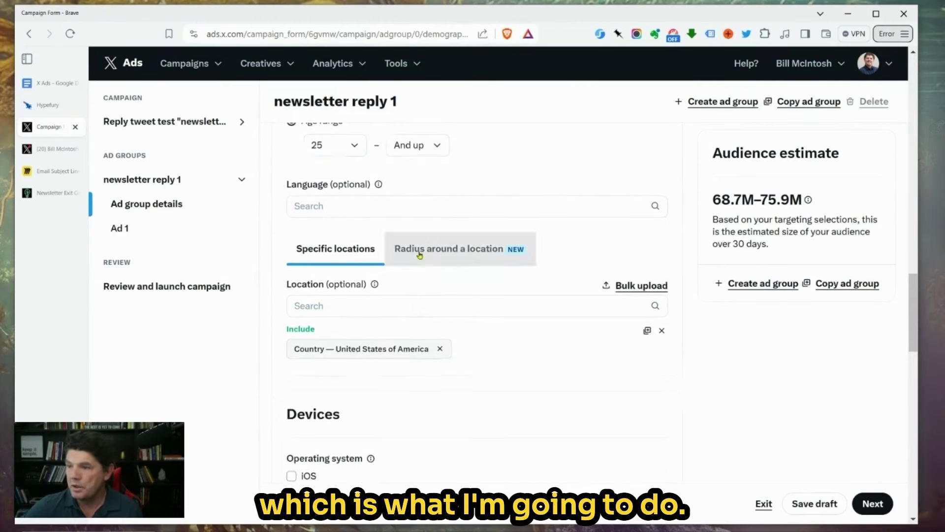
{"action": "scroll", "coordinate": [419, 255], "scroll_direction": "down", "scroll_amount": 2}
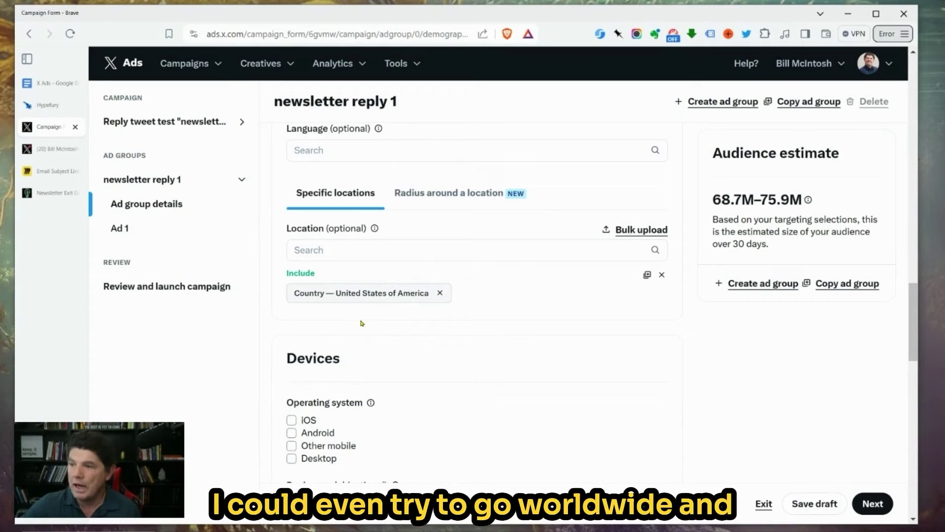
{"action": "scroll", "coordinate": [315, 246], "scroll_direction": "up", "scroll_amount": 2}
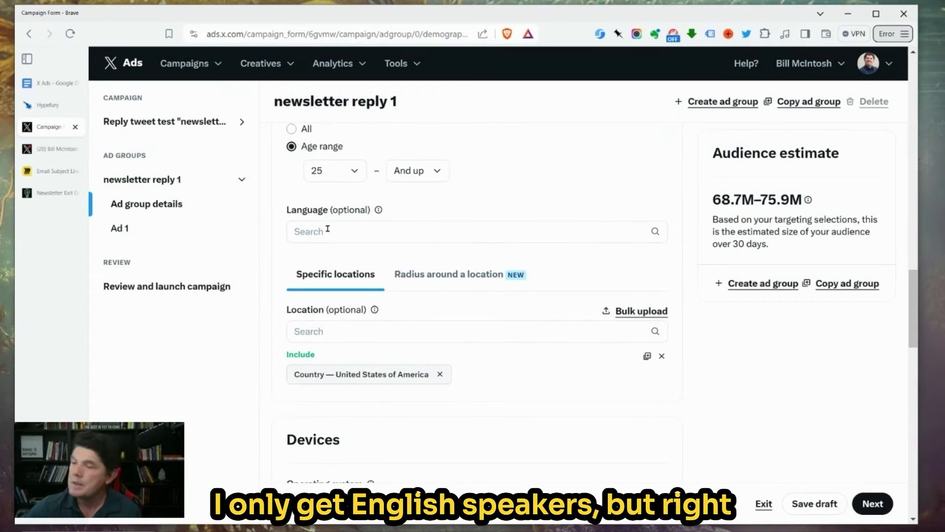
{"action": "scroll", "coordinate": [364, 298], "scroll_direction": "down", "scroll_amount": 2}
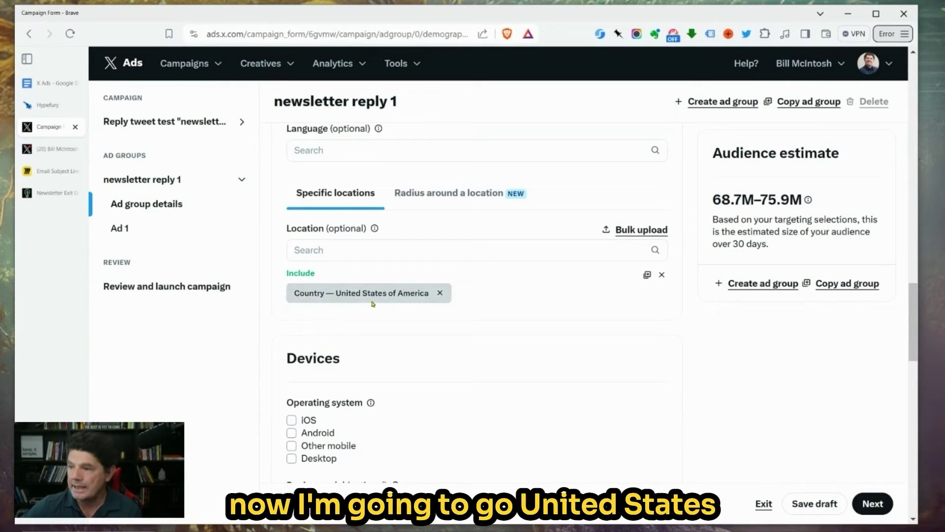
{"action": "scroll", "coordinate": [345, 256], "scroll_direction": "up", "scroll_amount": 2}
{"action": "scroll", "coordinate": [456, 263], "scroll_direction": "down", "scroll_amount": 4}
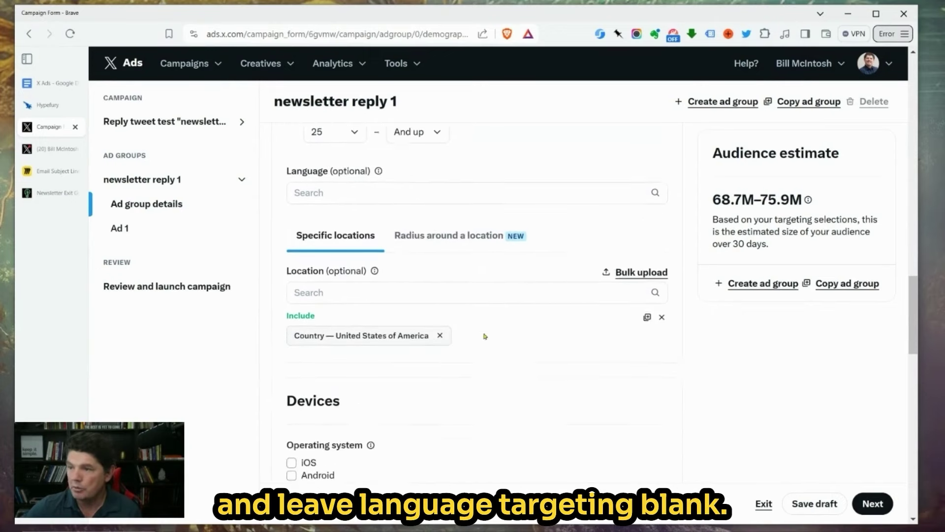
Try limiting the device targeting to the iOS operating system, and clear that selection again.
{"action": "scroll", "coordinate": [452, 318], "scroll_direction": "down", "scroll_amount": 2}
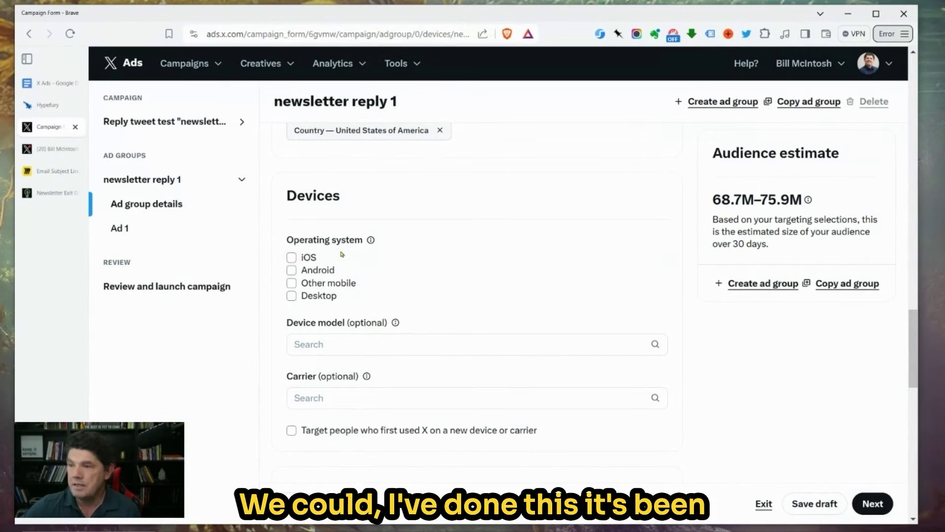
{"action": "left_click", "coordinate": [292, 258]}
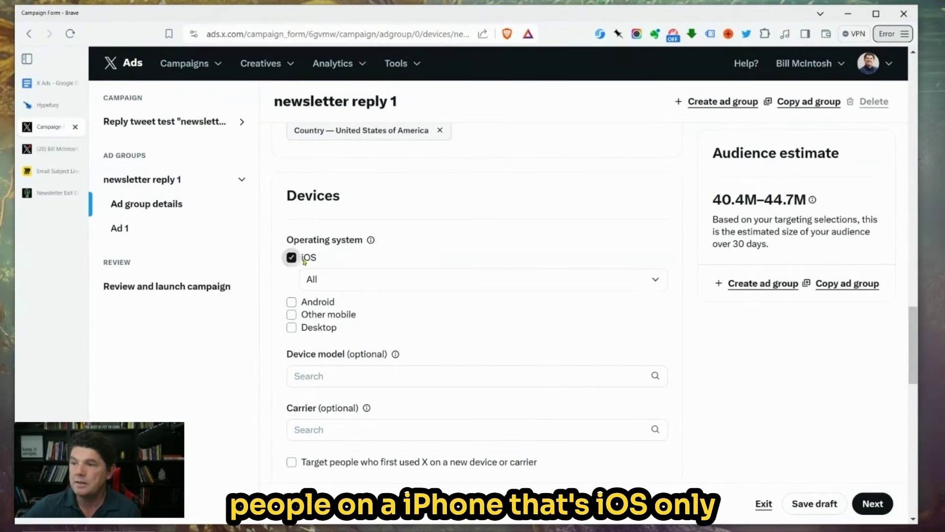
{"action": "left_click", "coordinate": [292, 259]}
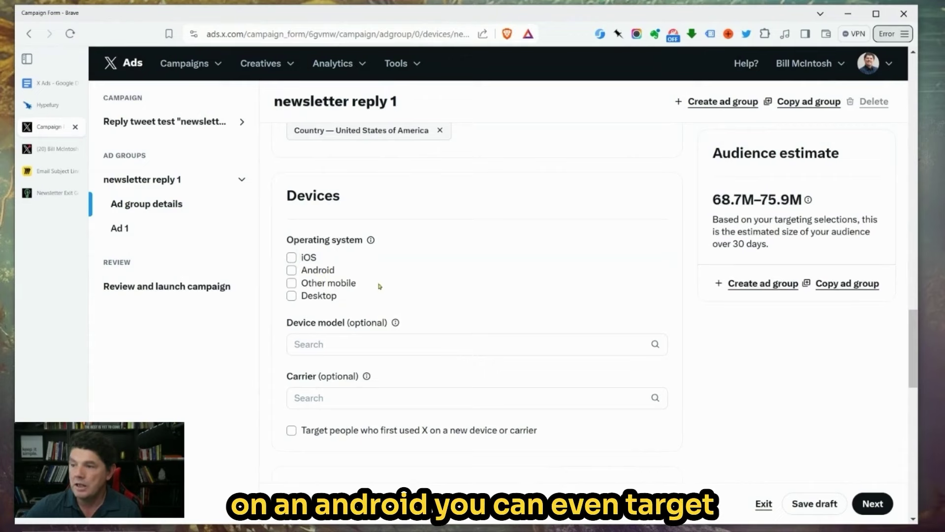
Try targeting iOS devices, open the list of iOS versions, and clear the iOS selection again.
{"action": "left_click", "coordinate": [310, 257]}
{"action": "left_click", "coordinate": [420, 278]}
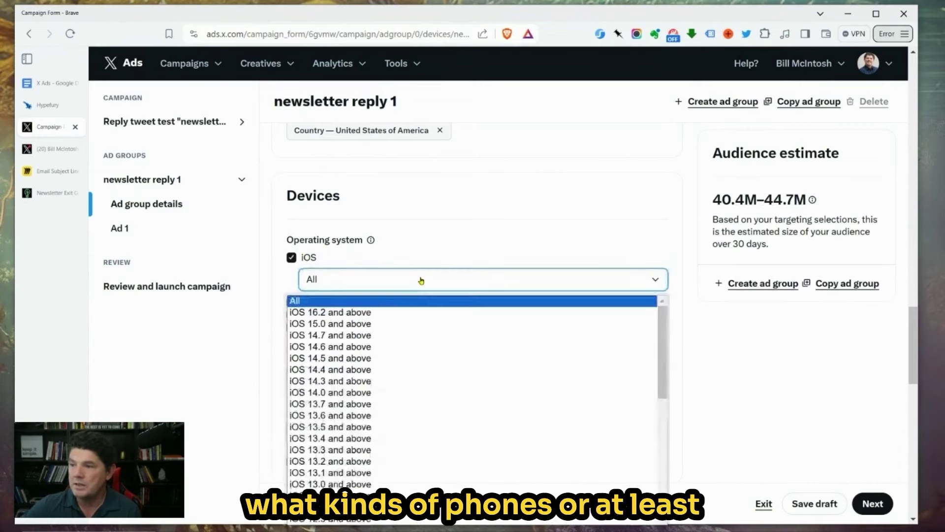
{"action": "left_click", "coordinate": [293, 260]}
{"action": "left_click", "coordinate": [292, 258]}
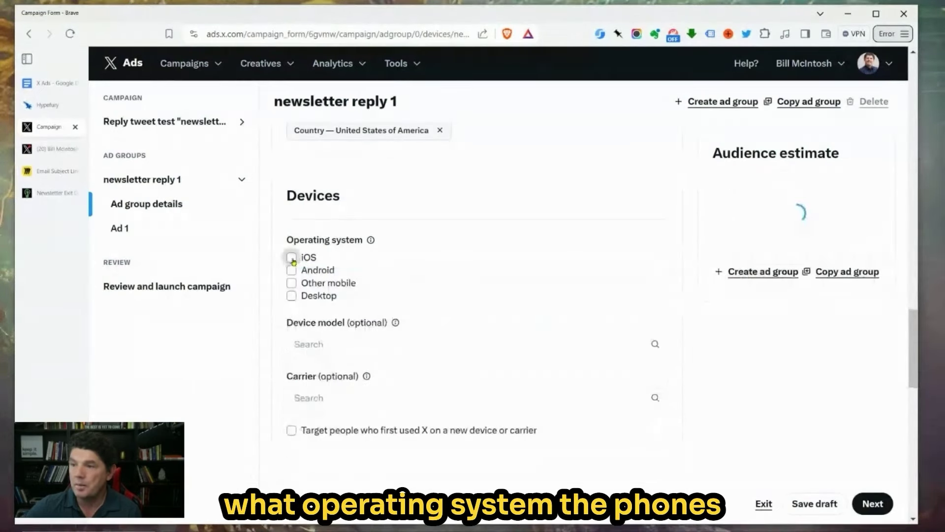
Examine the operating system, device model and carrier targeting options in the Devices section.
{"action": "scroll", "coordinate": [429, 261], "scroll_direction": "down", "scroll_amount": 2}
{"action": "left_click", "coordinate": [292, 213]}
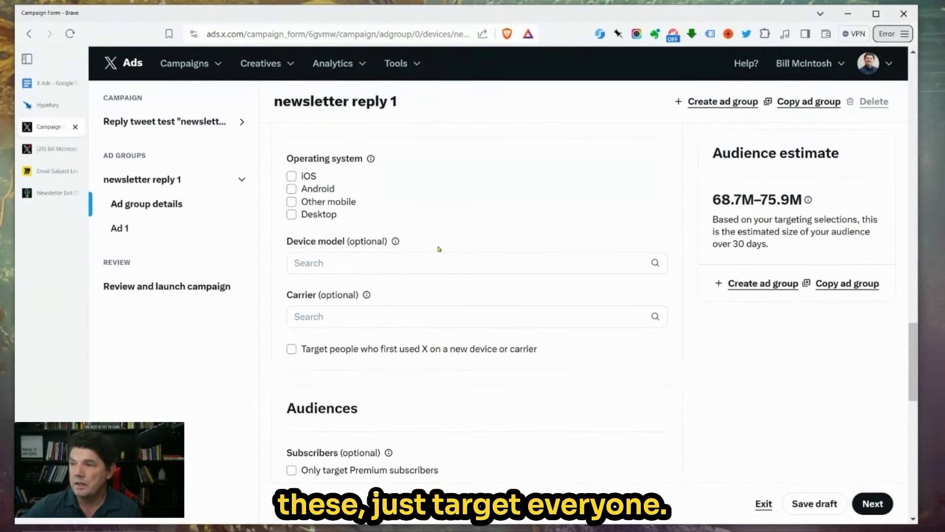
{"action": "scroll", "coordinate": [443, 260], "scroll_direction": "up", "scroll_amount": 3}
{"action": "scroll", "coordinate": [454, 327], "scroll_direction": "down", "scroll_amount": 3}
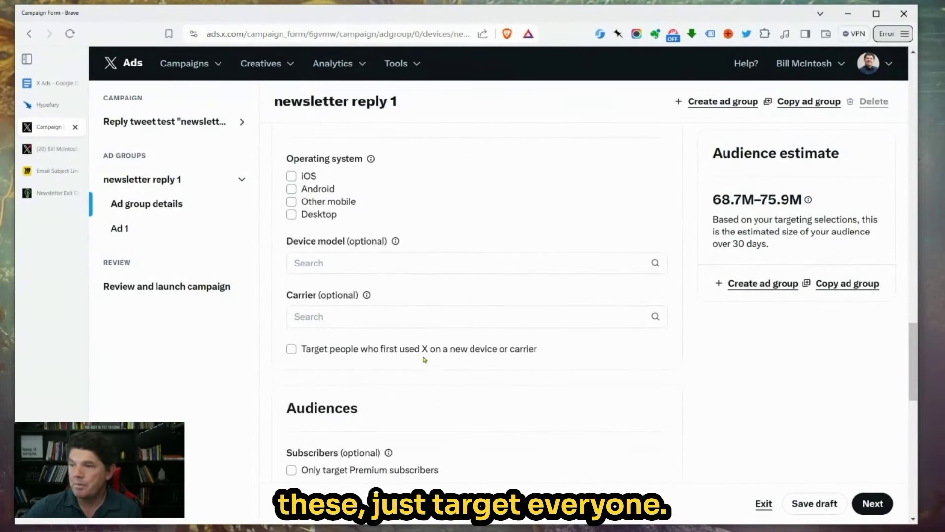
{"action": "left_click_drag", "start_coordinate": [289, 244], "coordinate": [454, 305]}
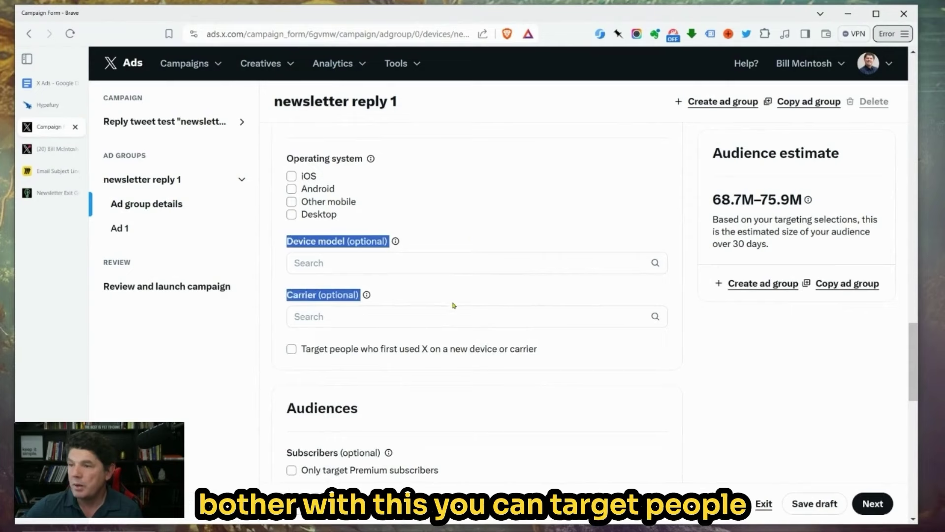
{"action": "left_click", "coordinate": [326, 241]}
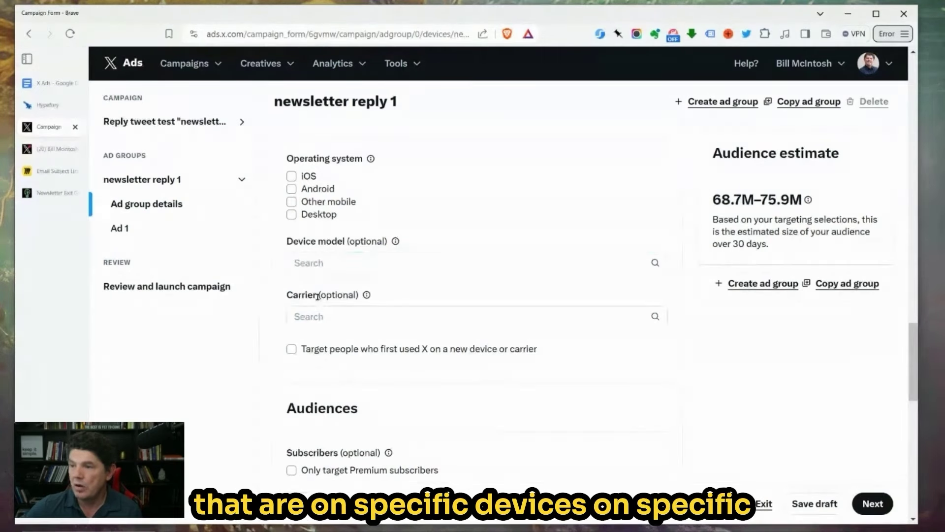
Try restricting the audience to Premium subscribers only, and clear that restriction again.
{"action": "scroll", "coordinate": [331, 190], "scroll_direction": "down", "scroll_amount": 2}
{"action": "scroll", "coordinate": [331, 190], "scroll_direction": "down", "scroll_amount": 5}
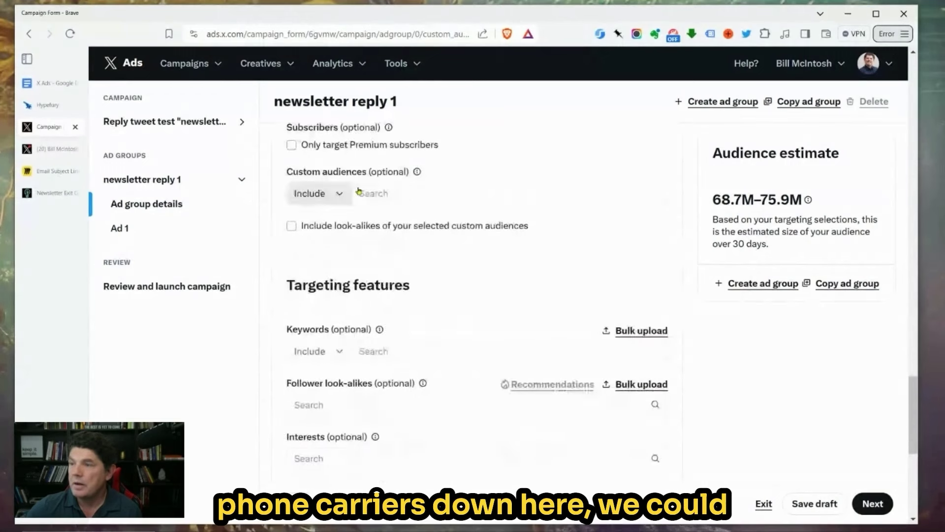
{"action": "left_click", "coordinate": [317, 148]}
{"action": "left_click", "coordinate": [317, 147]}
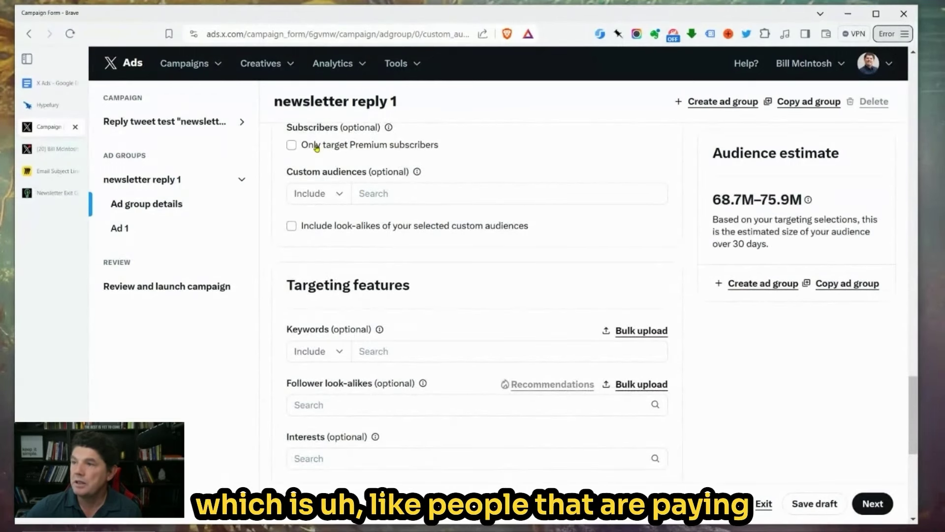
{"action": "scroll", "coordinate": [433, 227], "scroll_direction": "up", "scroll_amount": 2}
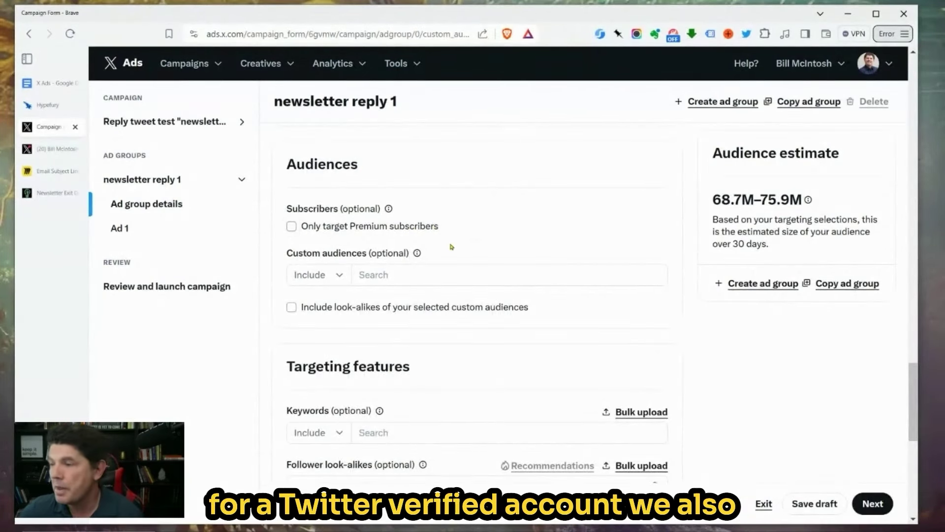
Include the custom audiences "List: ALL", "PBAI Book A Call Subscribe" and "Website Visitor, all" in the ad group's targeting.
{"action": "left_click", "coordinate": [341, 281]}
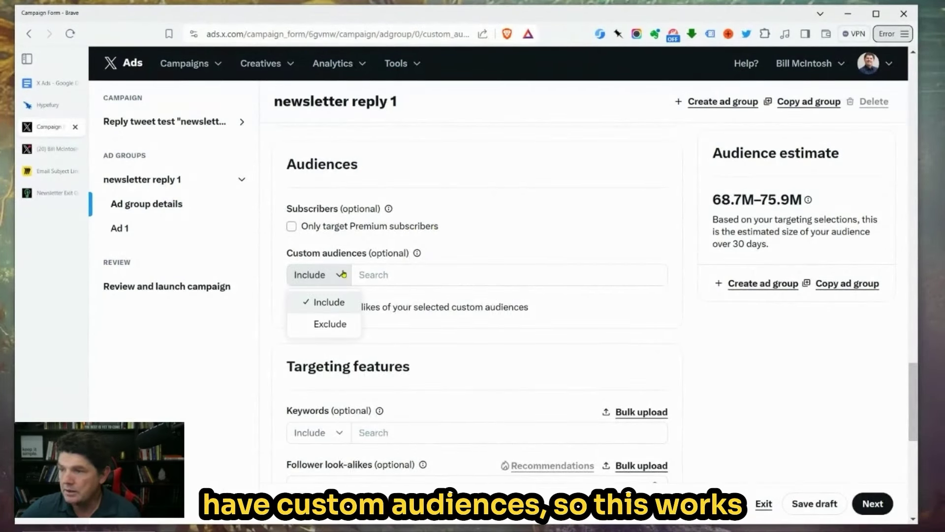
{"action": "left_click", "coordinate": [343, 274]}
{"action": "left_click", "coordinate": [426, 274]}
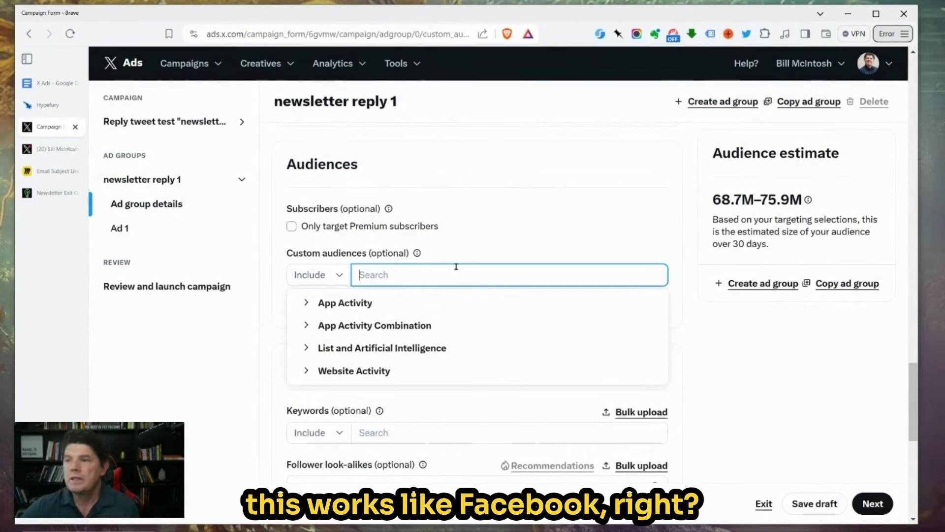
{"action": "left_click", "coordinate": [308, 348]}
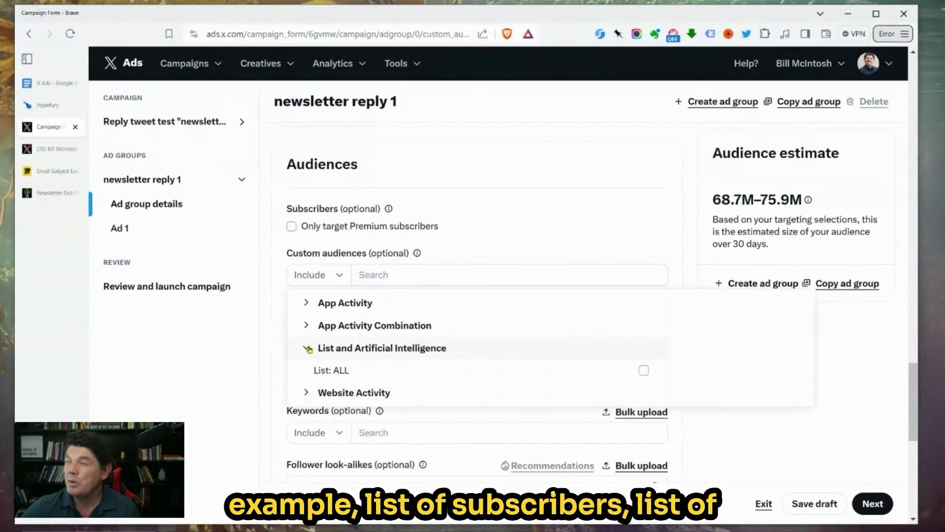
{"action": "left_click", "coordinate": [331, 370]}
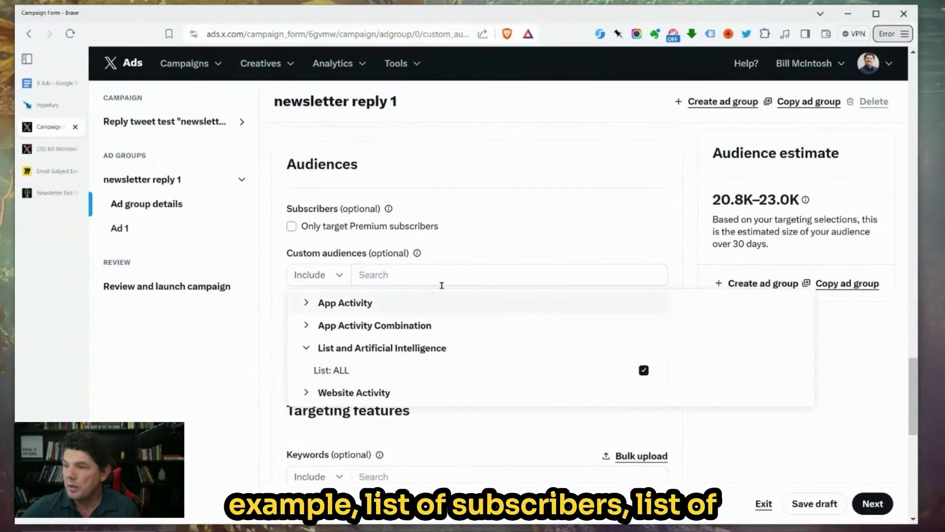
{"action": "left_click", "coordinate": [379, 392]}
{"action": "left_click", "coordinate": [369, 415]}
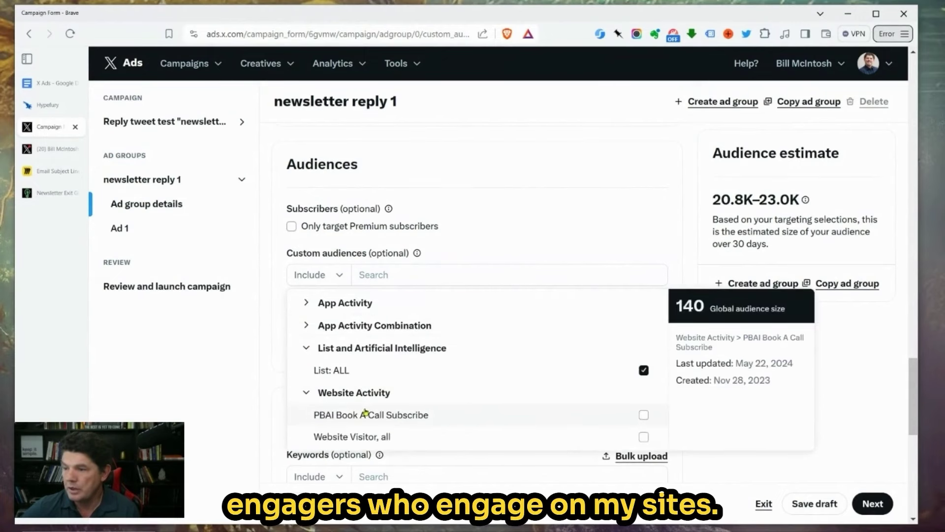
{"action": "left_click", "coordinate": [358, 438]}
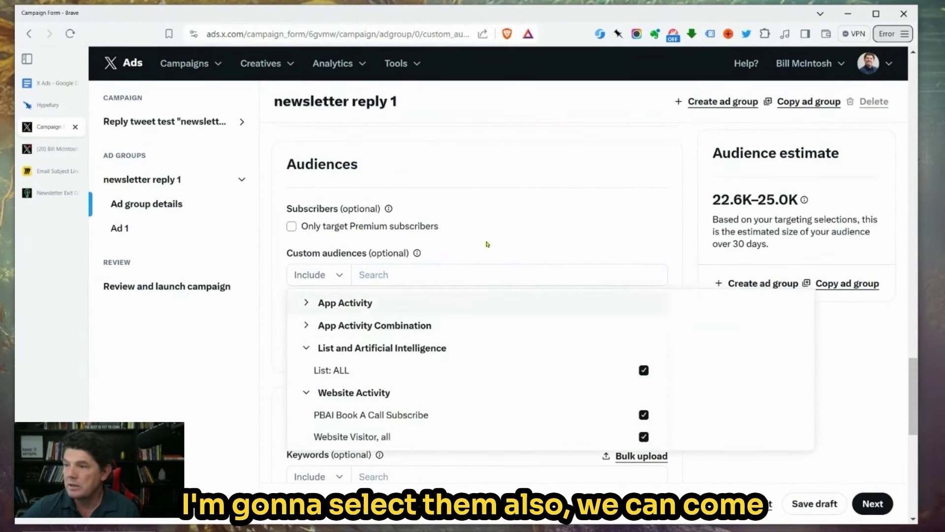
{"action": "left_click", "coordinate": [502, 248]}
Add "affiliate marketing" as an included keyword in the ad group's targeting features.
{"action": "scroll", "coordinate": [426, 266], "scroll_direction": "down", "scroll_amount": 5}
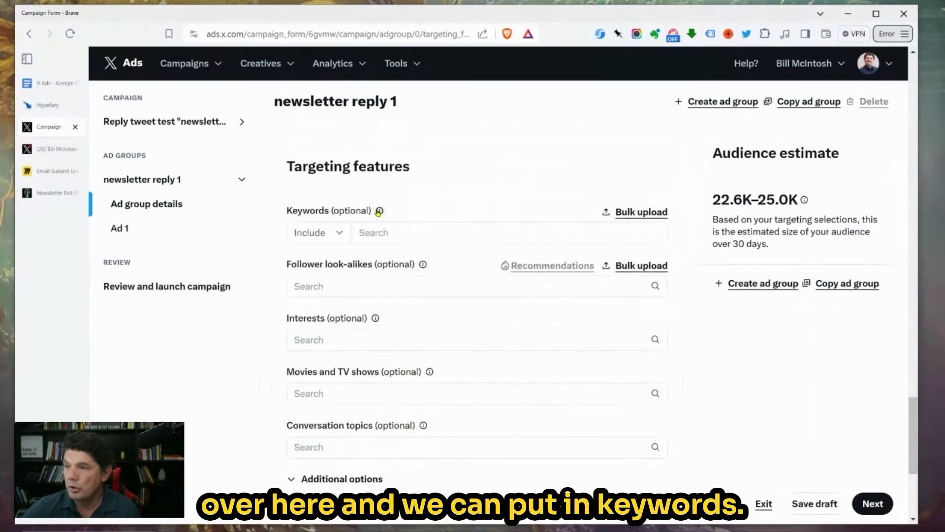
{"action": "scroll", "coordinate": [361, 315], "scroll_direction": "up", "scroll_amount": 6}
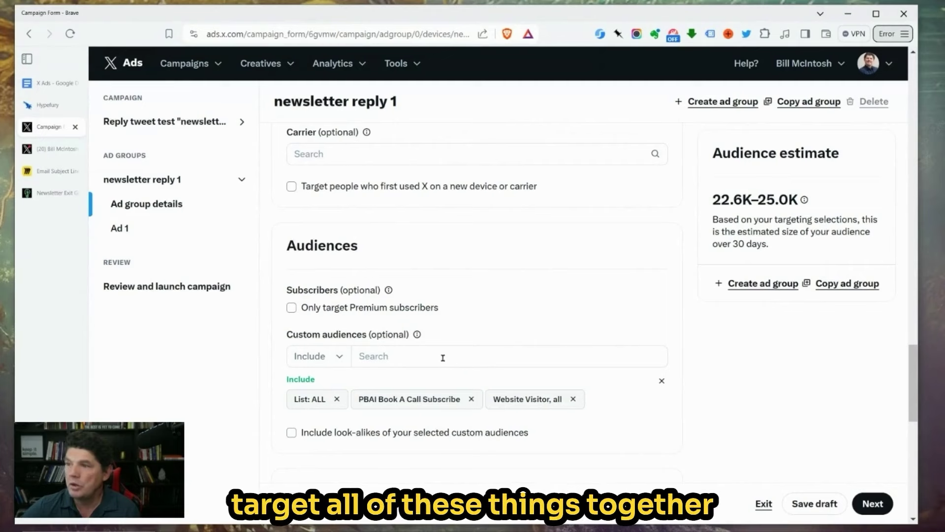
{"action": "scroll", "coordinate": [444, 375], "scroll_direction": "down", "scroll_amount": 5}
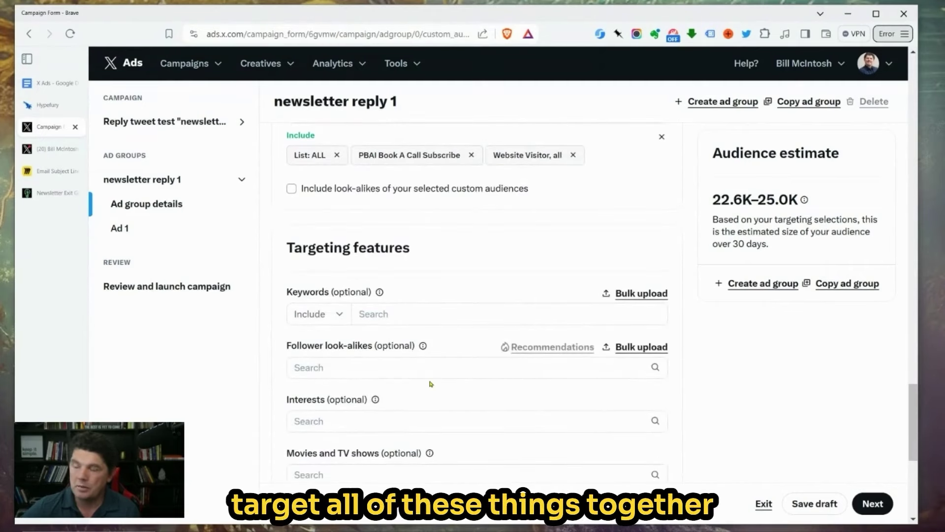
{"action": "scroll", "coordinate": [424, 354], "scroll_direction": "up", "scroll_amount": 3}
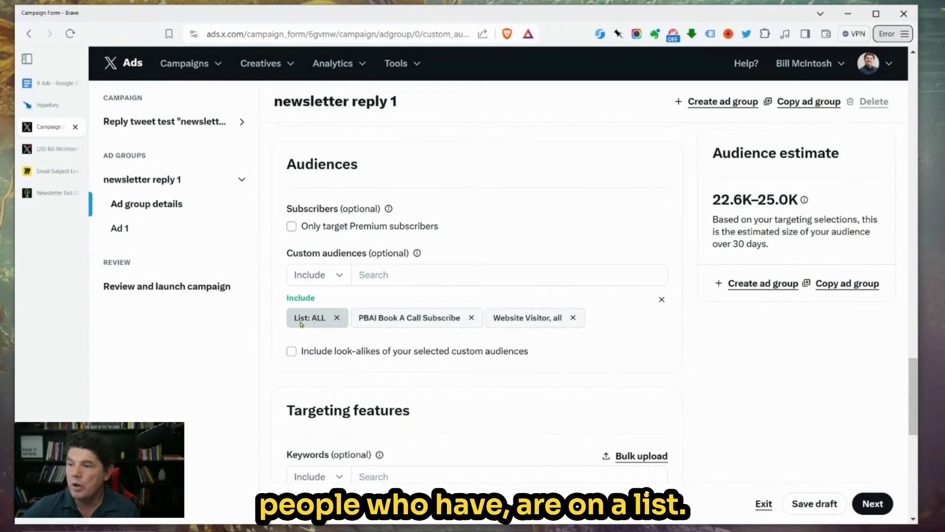
{"action": "scroll", "coordinate": [307, 326], "scroll_direction": "down", "scroll_amount": 3}
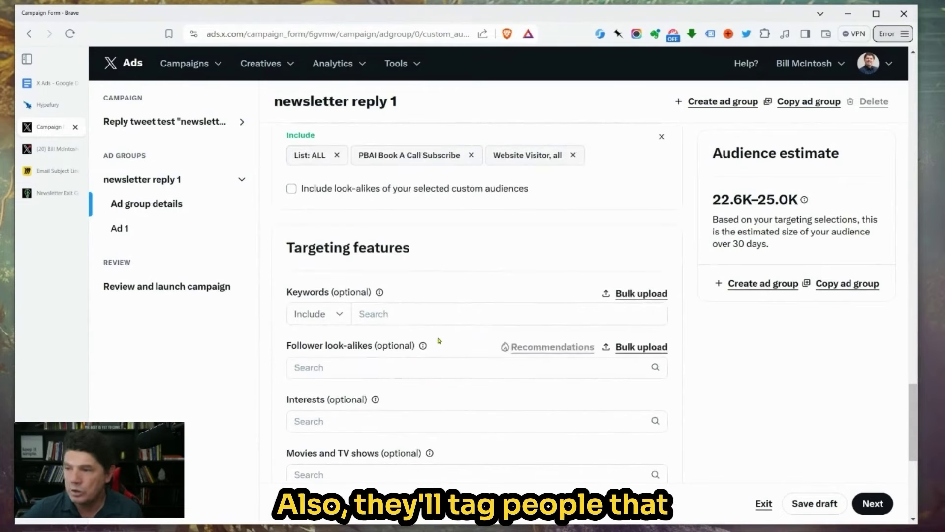
{"action": "scroll", "coordinate": [420, 356], "scroll_direction": "down", "scroll_amount": 2}
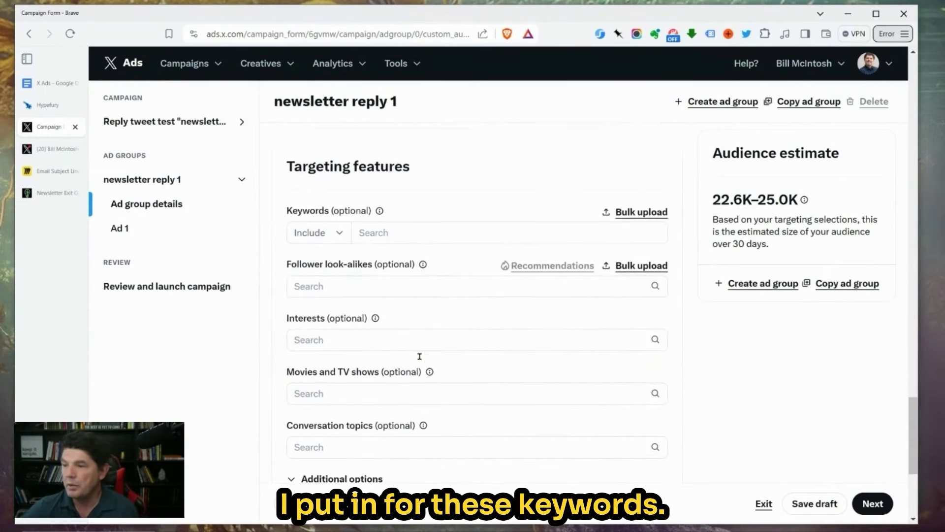
{"action": "left_click", "coordinate": [397, 232]}
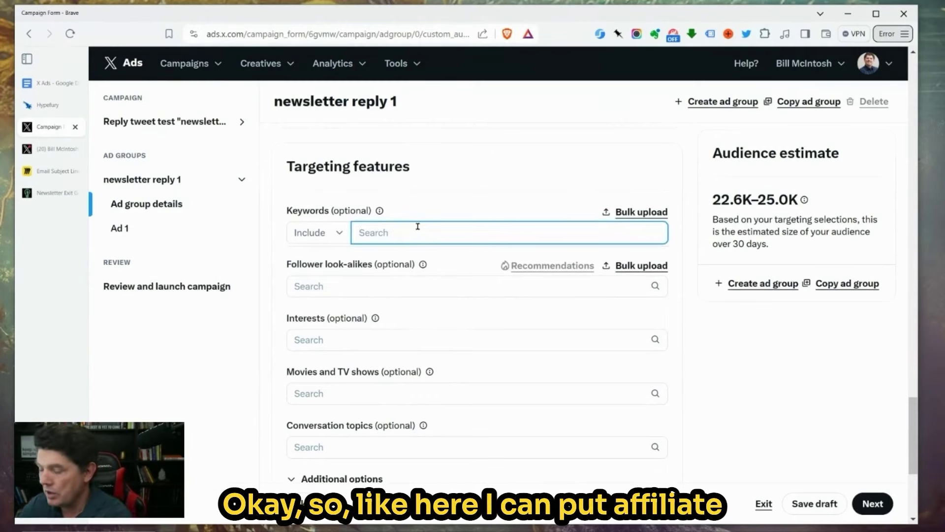
{"action": "type", "text": "affiliate mar"}
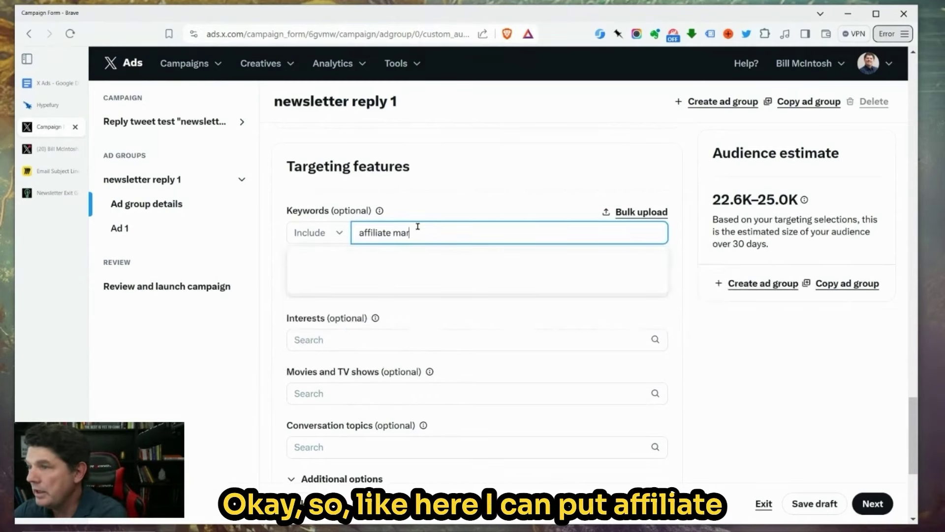
{"action": "type", "text": "keting"}
{"action": "key", "text": "Return"}
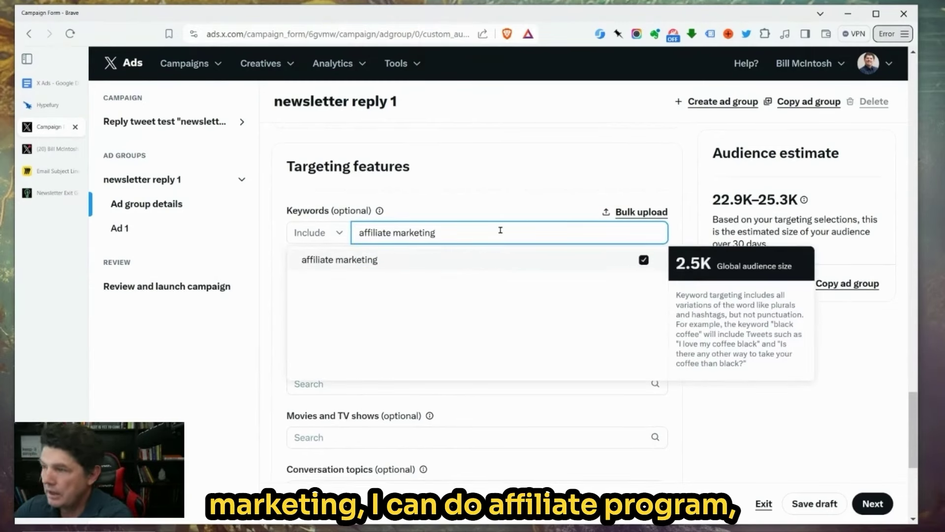
Add "affiliate program" to the included targeting keywords.
{"action": "key", "text": "BackSpace"}
{"action": "key", "text": "BackSpace"}
{"action": "key", "text": "BackSpace"}
{"action": "key", "text": "BackSpace"}
{"action": "key", "text": "BackSpace"}
{"action": "key", "text": "BackSpace"}
{"action": "key", "text": "BackSpace"}
{"action": "key", "text": "BackSpace"}
{"action": "key", "text": "BackSpace"}
{"action": "type", "text": "program"}
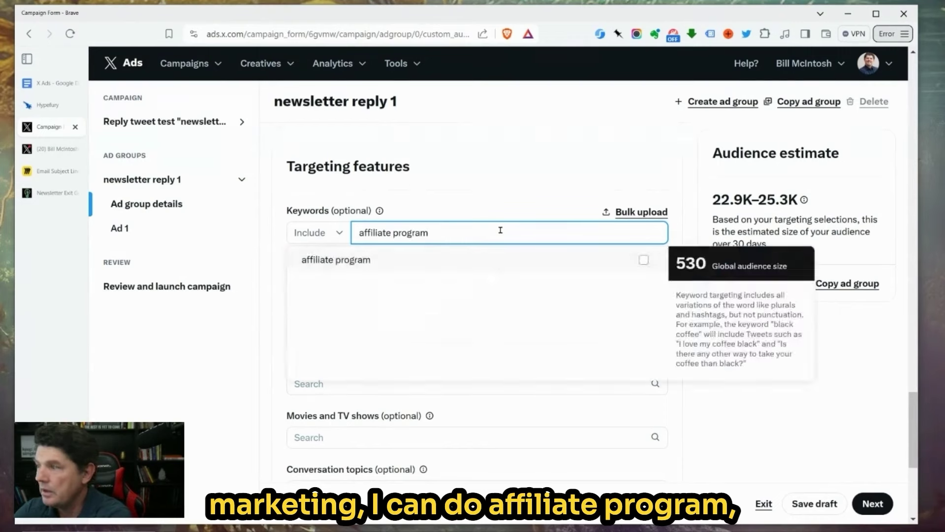
{"action": "left_click", "coordinate": [484, 258]}
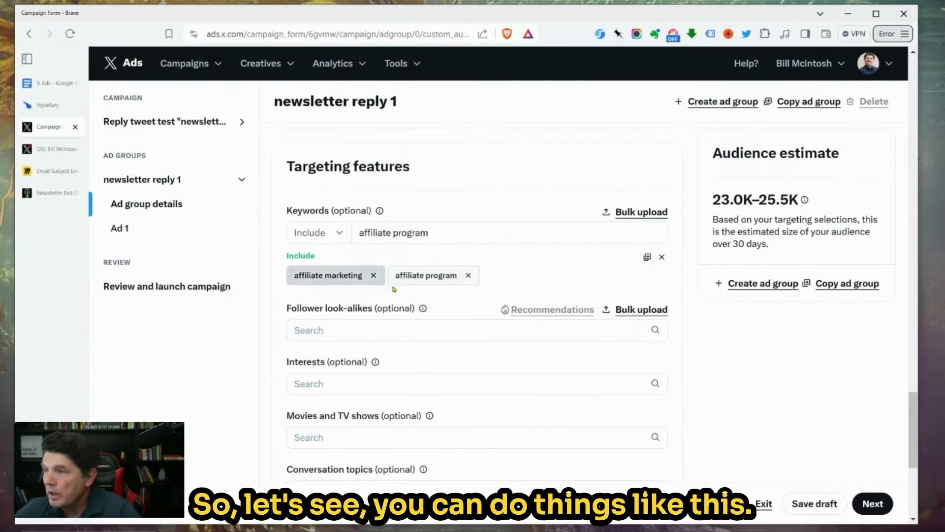
Add "clickbank" to the included targeting keywords.
{"action": "left_click_drag", "start_coordinate": [430, 232], "coordinate": [360, 233]}
{"action": "type", "text": "click"}
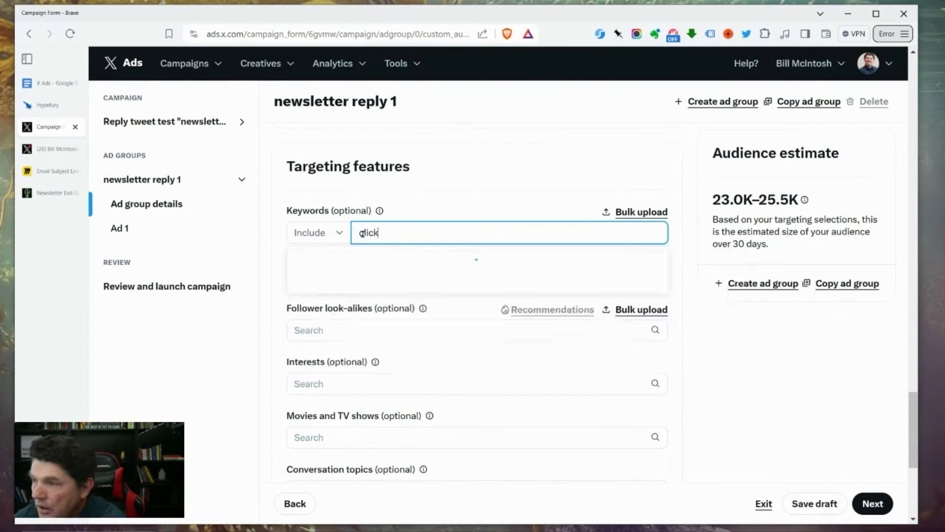
{"action": "type", "text": "bank"}
{"action": "key", "text": "Return"}
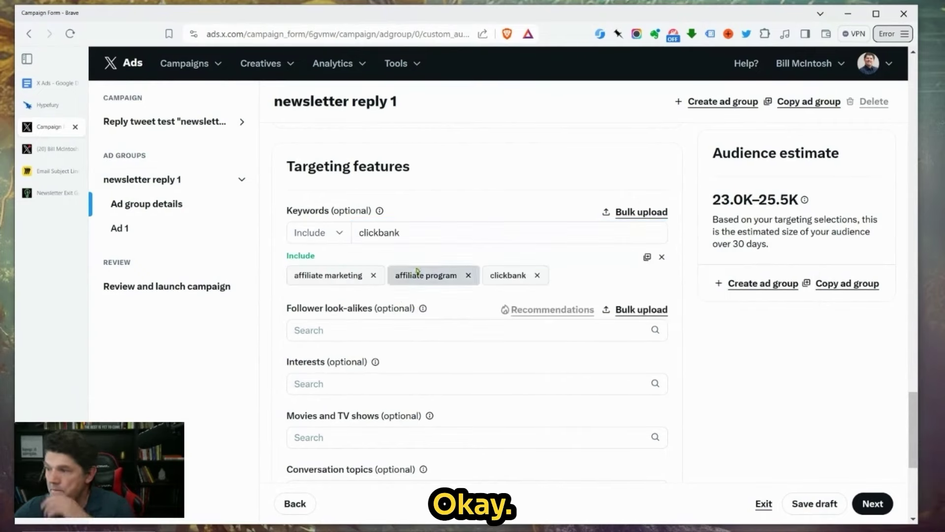
Add the keywords "affiliate" and "make money online" to the included targeting keywords.
{"action": "scroll", "coordinate": [386, 278], "scroll_direction": "down", "scroll_amount": 3}
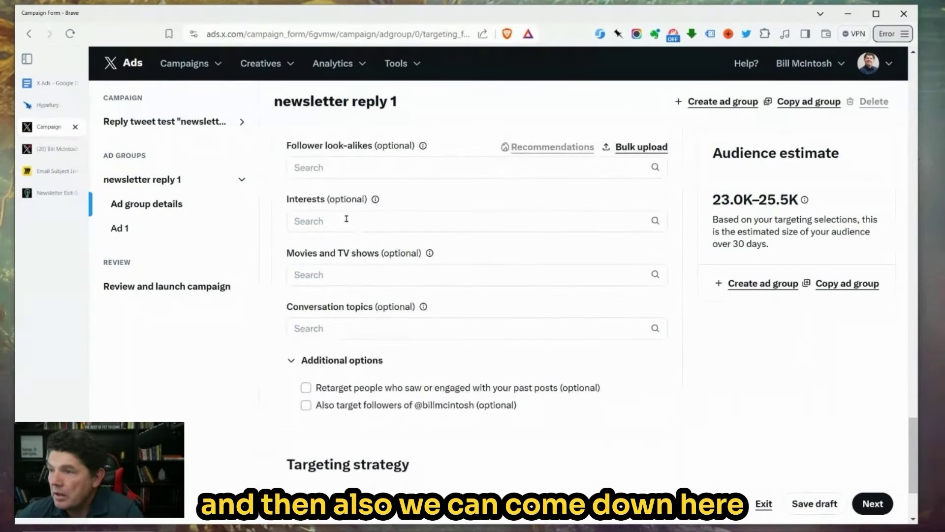
{"action": "scroll", "coordinate": [517, 254], "scroll_direction": "up", "scroll_amount": 6}
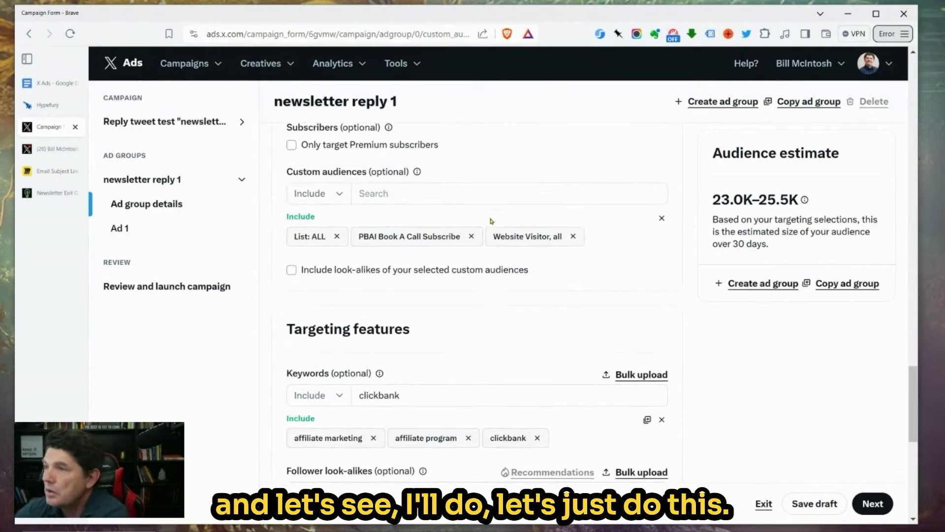
{"action": "scroll", "coordinate": [483, 361], "scroll_direction": "down", "scroll_amount": 3}
{"action": "double_click", "coordinate": [382, 231]}
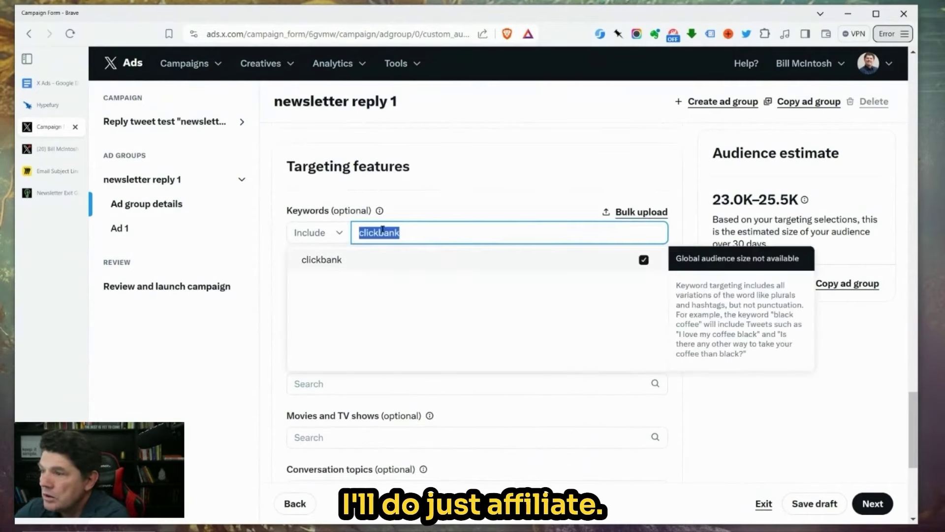
{"action": "type", "text": "affiliate"}
{"action": "key", "text": "Return"}
{"action": "double_click", "coordinate": [389, 233]}
{"action": "type", "text": "ma"}
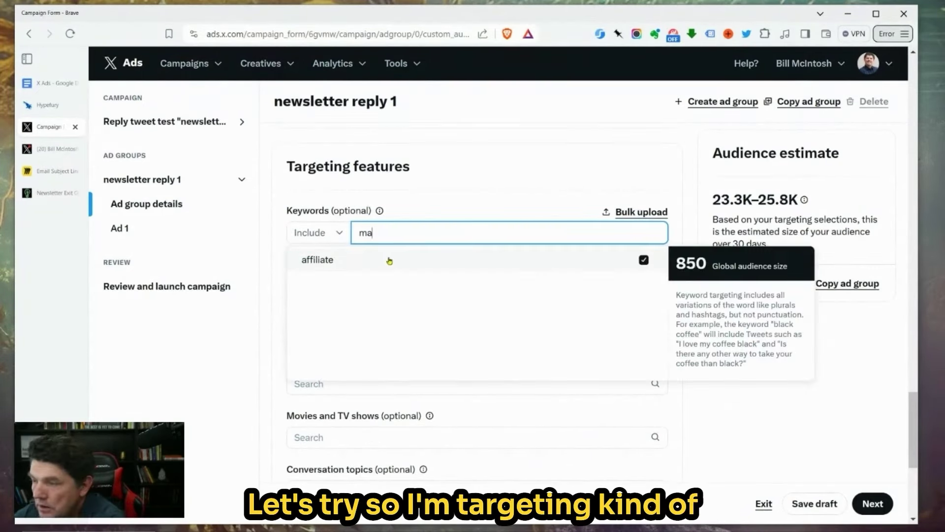
{"action": "type", "text": "ke money online"}
{"action": "key", "text": "Return"}
{"action": "left_click", "coordinate": [539, 195]}
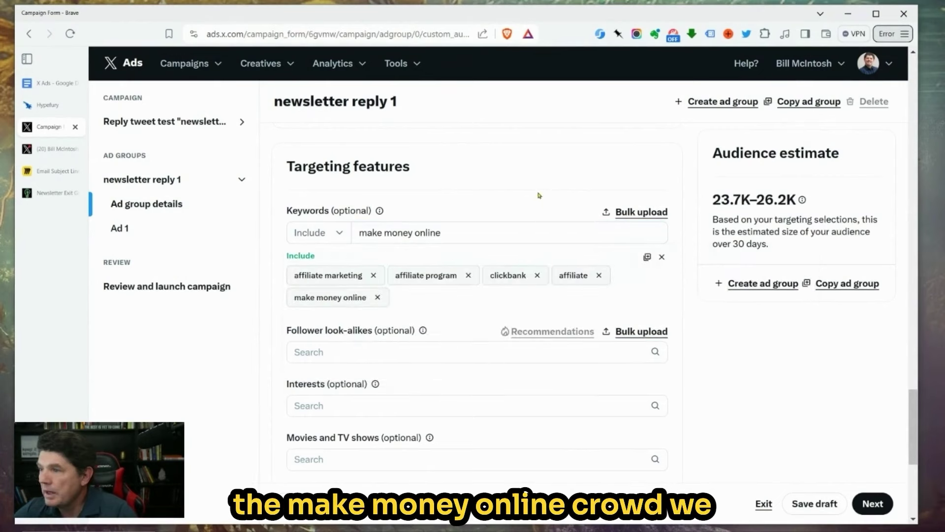
Examine the follower look-alikes option and the remaining optional targeting features below the keywords.
{"action": "scroll", "coordinate": [519, 199], "scroll_direction": "down", "scroll_amount": 2}
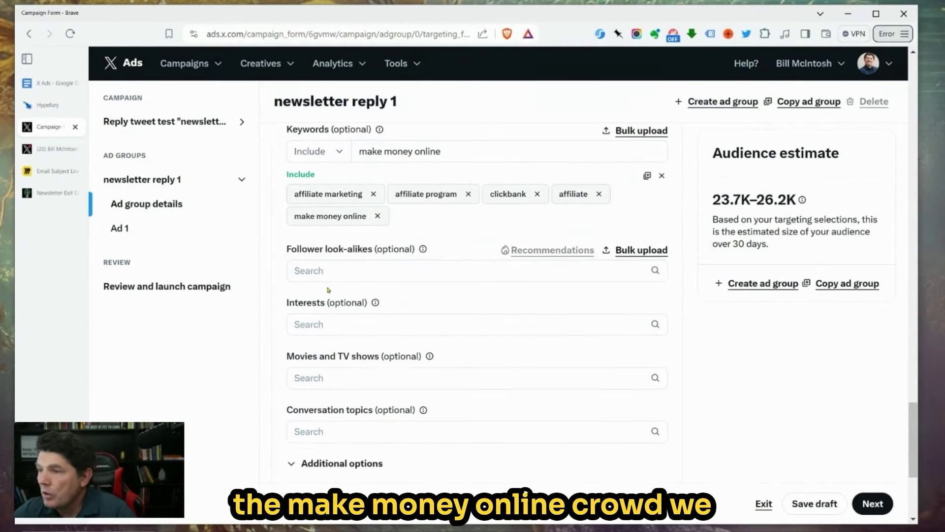
{"action": "triple_click", "coordinate": [418, 254]}
{"action": "left_click", "coordinate": [452, 240]}
{"action": "scroll", "coordinate": [394, 261], "scroll_direction": "down", "scroll_amount": 2}
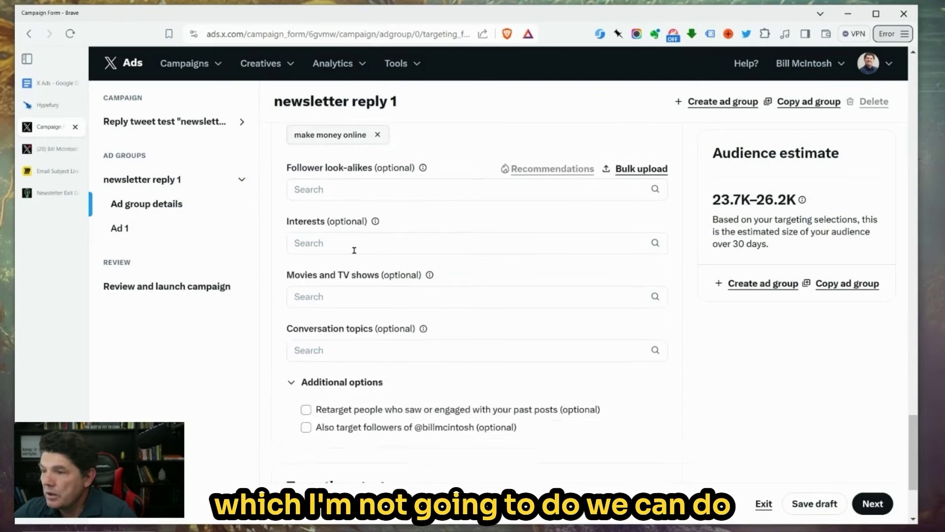
Add the interests "Business — Advertising" and "Business — Entrepreneurship" to the ad group's targeting.
{"action": "left_click", "coordinate": [352, 247]}
{"action": "left_click", "coordinate": [362, 338]}
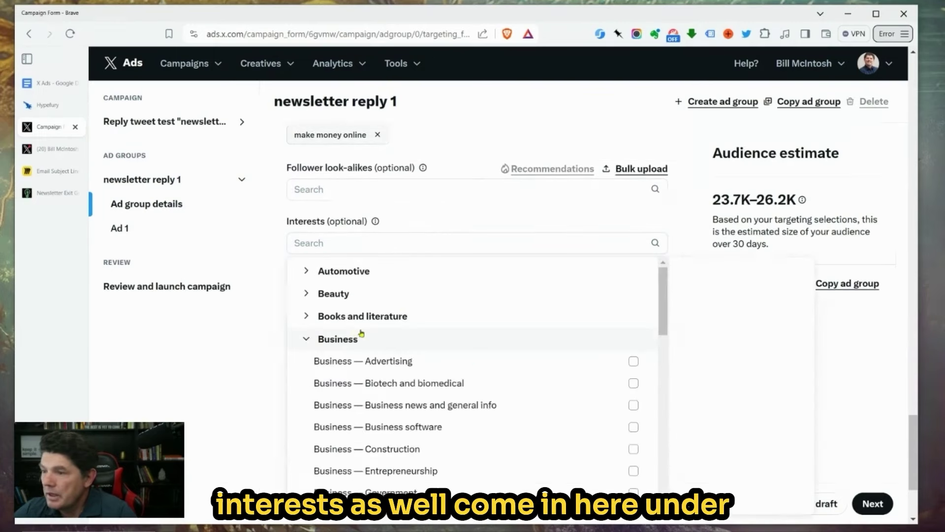
{"action": "scroll", "coordinate": [363, 340], "scroll_direction": "down", "scroll_amount": 2}
{"action": "left_click", "coordinate": [634, 280]}
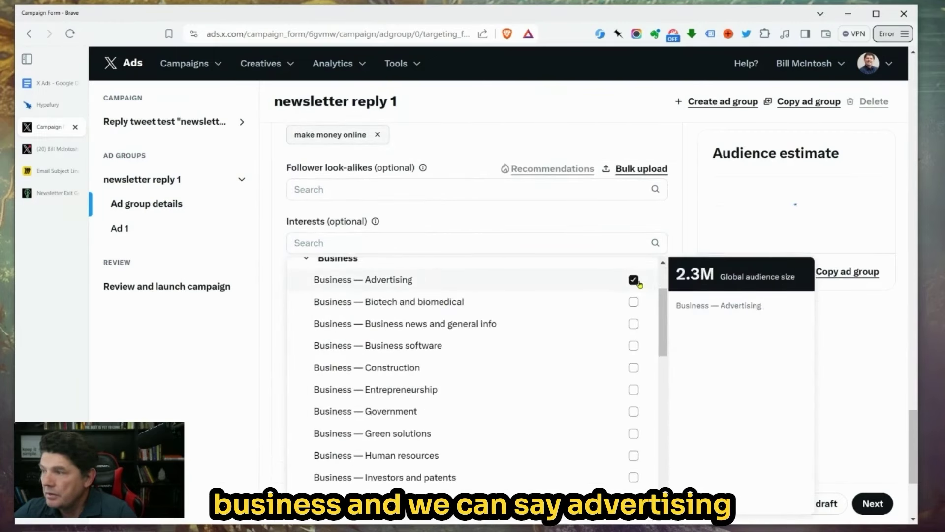
{"action": "left_click", "coordinate": [633, 390]}
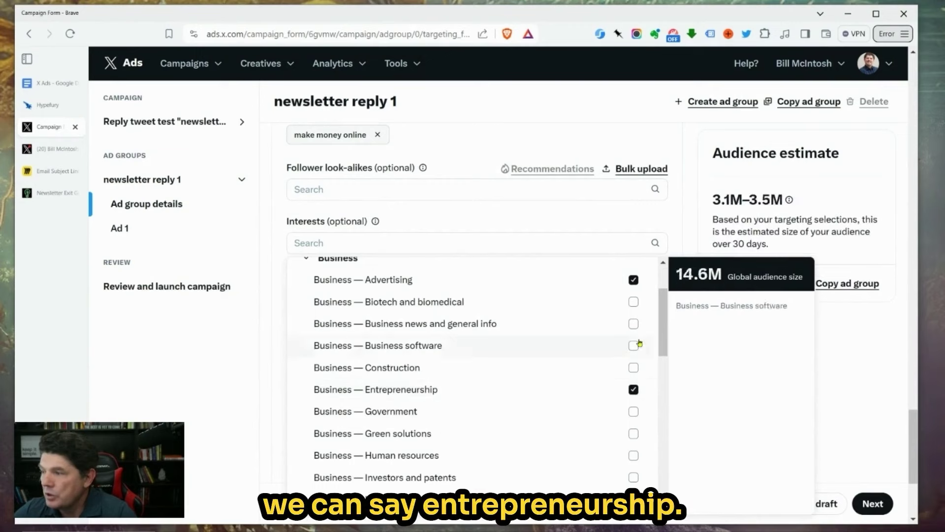
Enable retargeting of people who saw your Tweets with tweet type Organic Tweets, and also target the account's own followers.
{"action": "scroll", "coordinate": [384, 308], "scroll_direction": "down", "scroll_amount": 2}
{"action": "scroll", "coordinate": [444, 202], "scroll_direction": "down", "scroll_amount": 2}
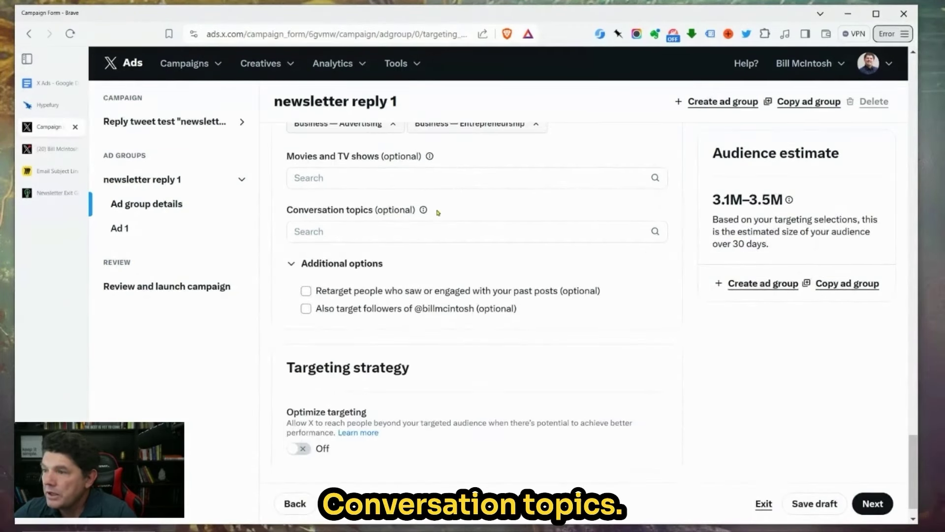
{"action": "left_click", "coordinate": [306, 290]}
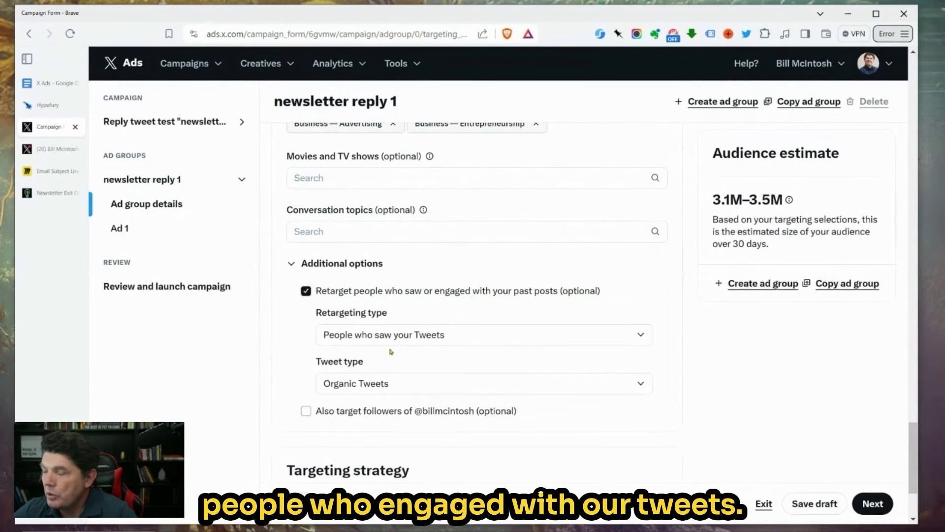
{"action": "left_click", "coordinate": [391, 385]}
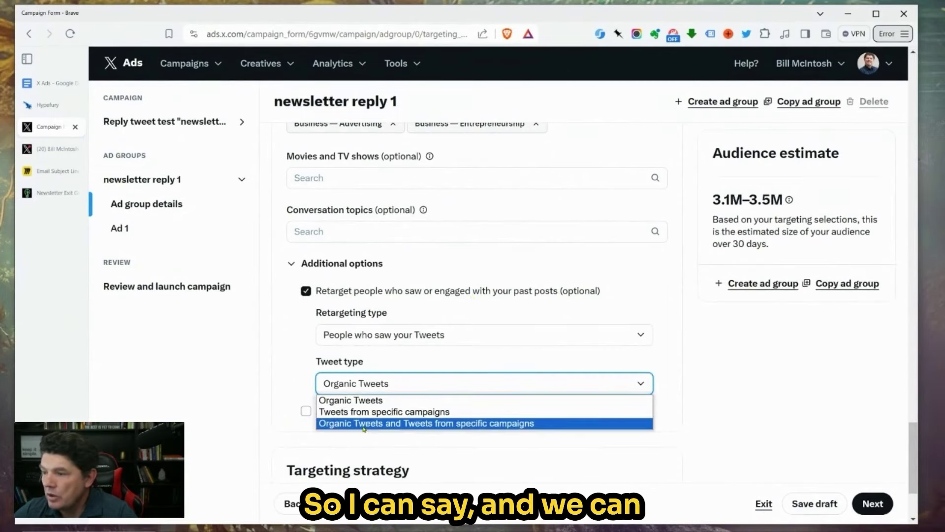
{"action": "left_click", "coordinate": [378, 401]}
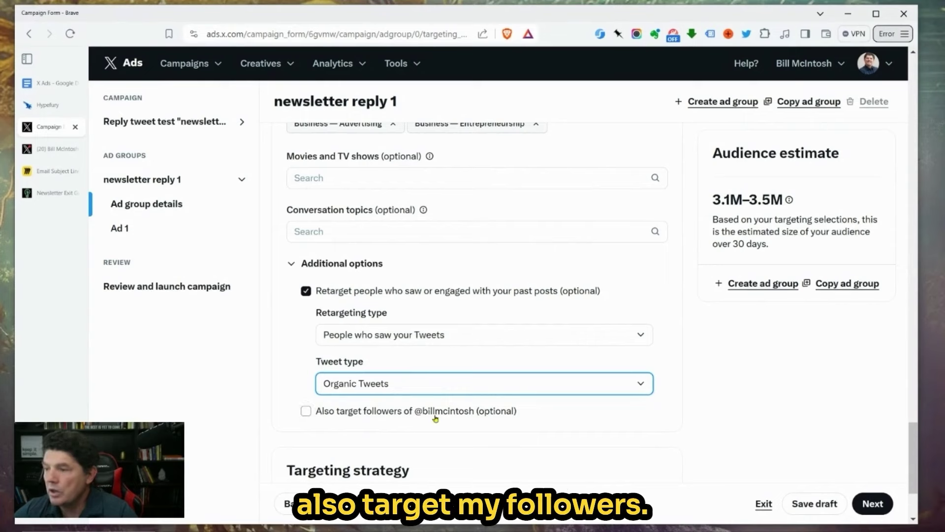
{"action": "scroll", "coordinate": [433, 419], "scroll_direction": "down", "scroll_amount": 3}
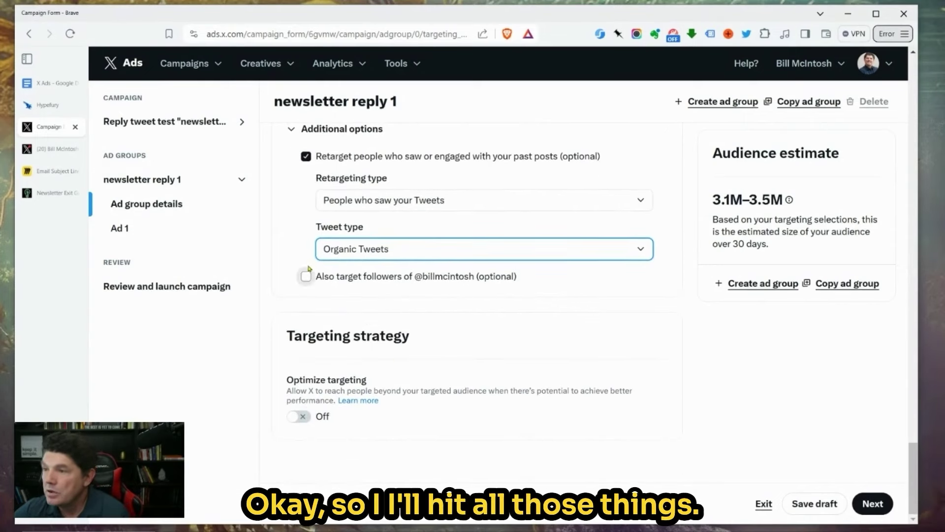
{"action": "left_click", "coordinate": [306, 277]}
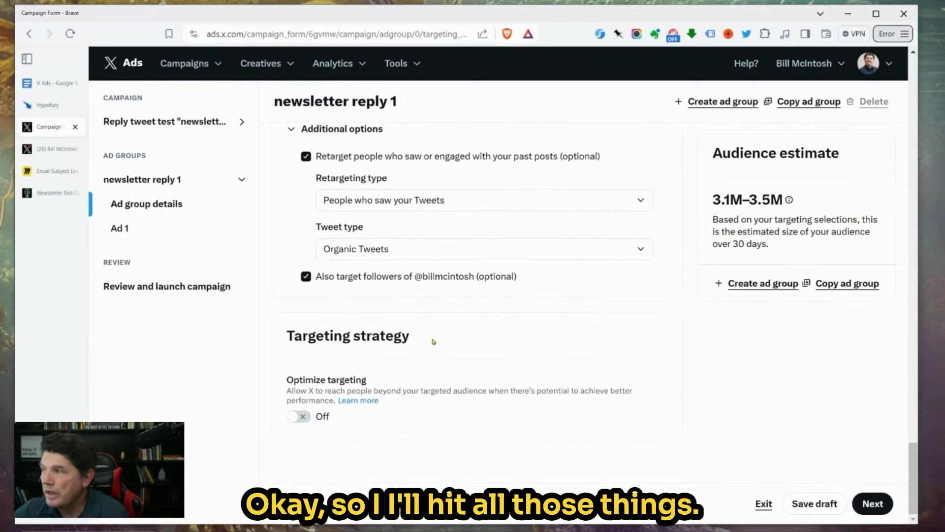
Switch past-post retargeting and follower targeting off and back on to compare the audience estimate.
{"action": "left_click", "coordinate": [306, 156]}
{"action": "left_click", "coordinate": [306, 276]}
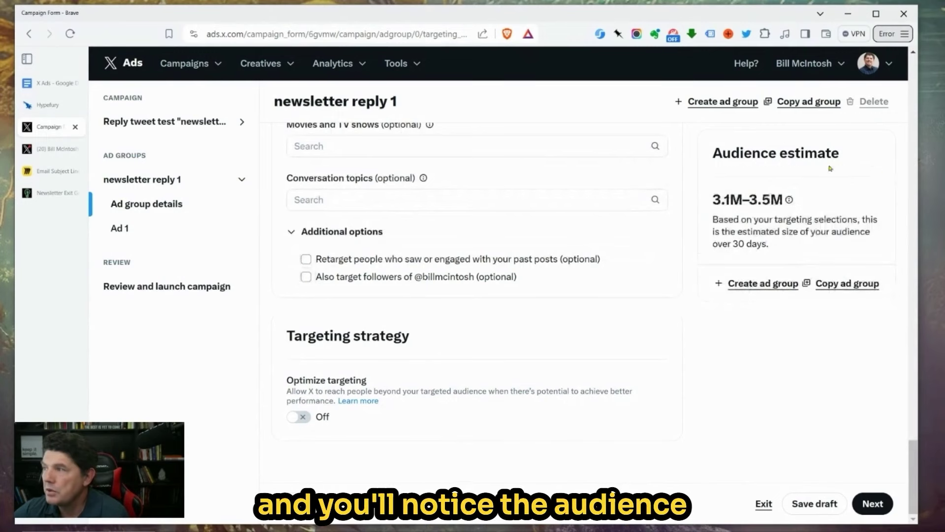
{"action": "left_click_drag", "start_coordinate": [786, 255], "coordinate": [778, 206]}
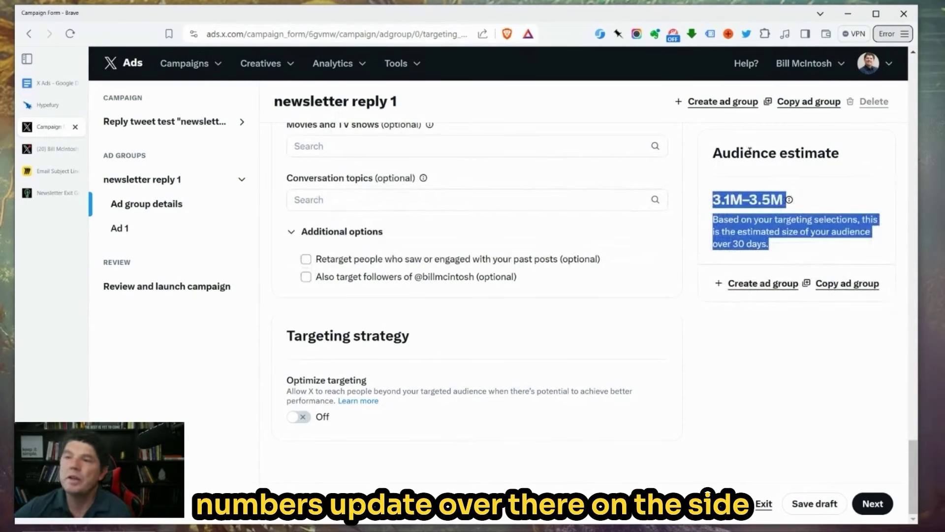
{"action": "left_click", "coordinate": [306, 259]}
{"action": "left_click", "coordinate": [306, 377]}
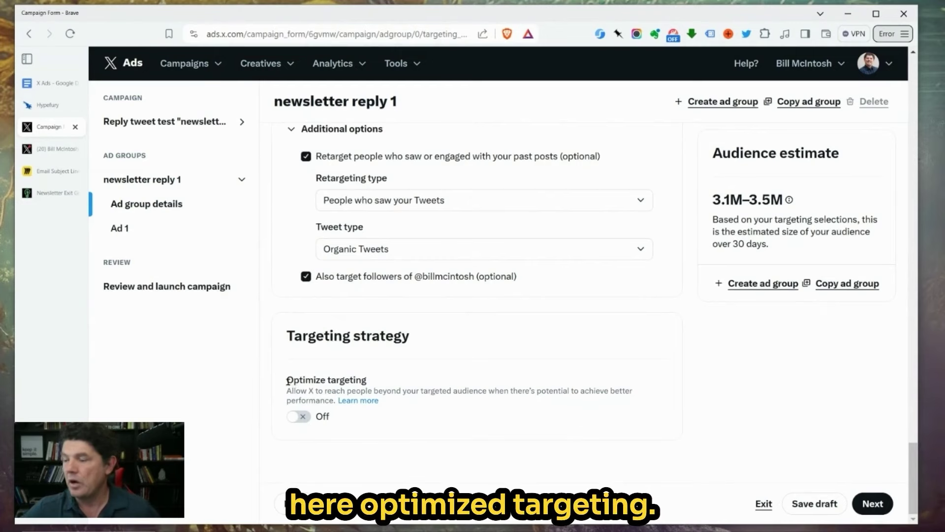
Review the Optimize targeting description and turn the option on in the targeting strategy.
{"action": "left_click_drag", "start_coordinate": [287, 379], "coordinate": [410, 399]}
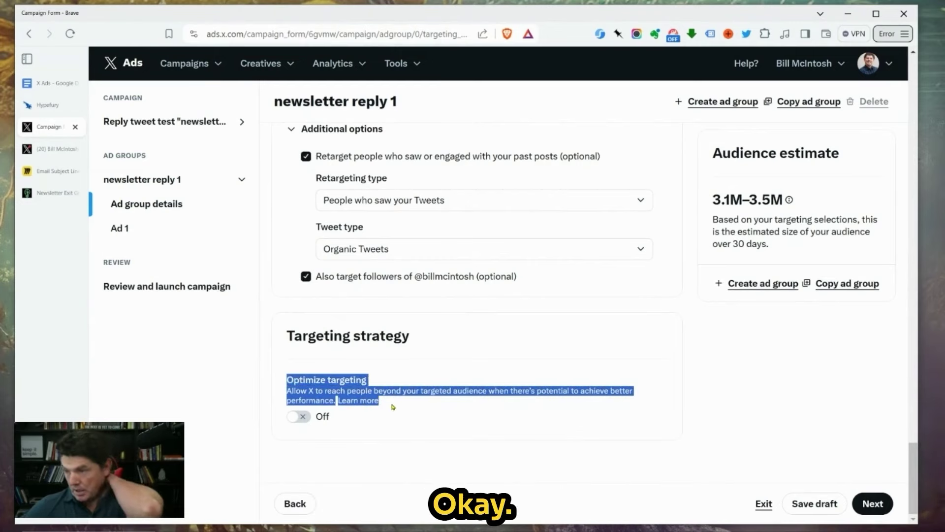
{"action": "left_click", "coordinate": [357, 413]}
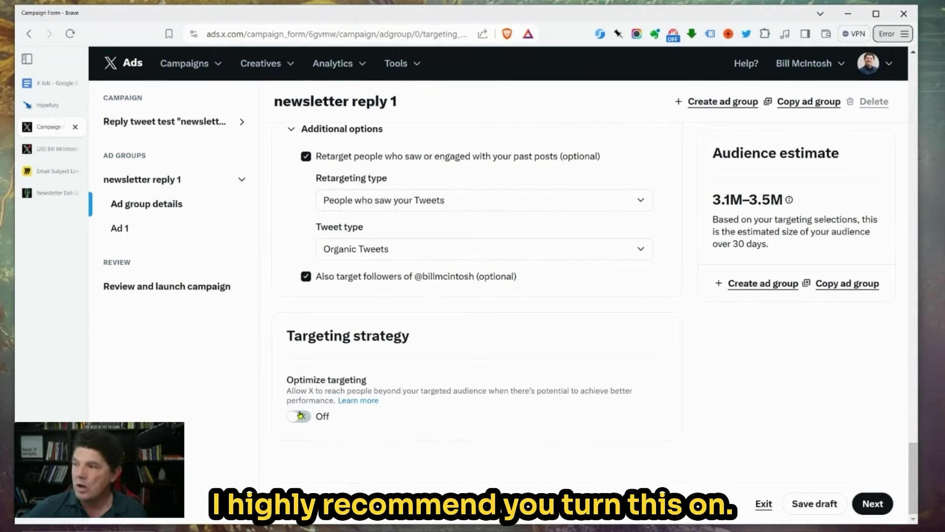
{"action": "left_click", "coordinate": [301, 416]}
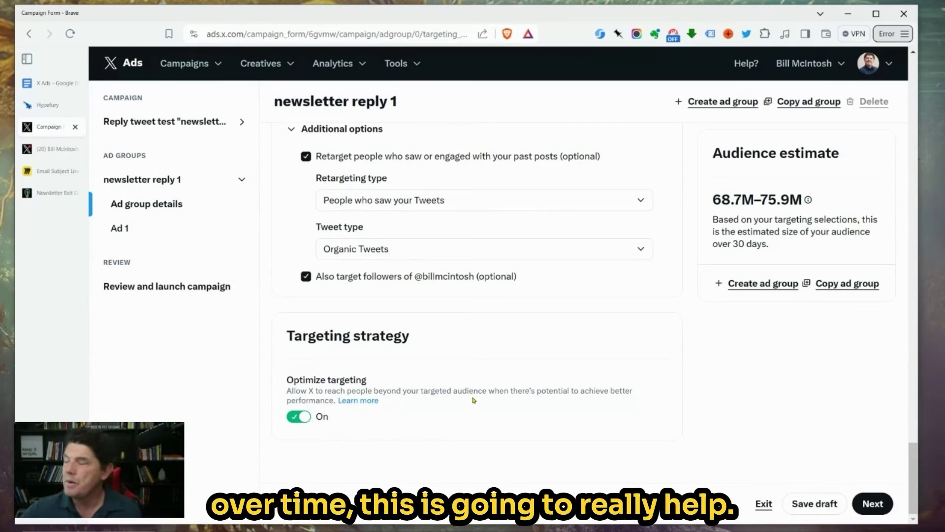
Toggle Optimize targeting off and on again to compare its effect on the estimated audience size.
{"action": "left_click", "coordinate": [296, 416]}
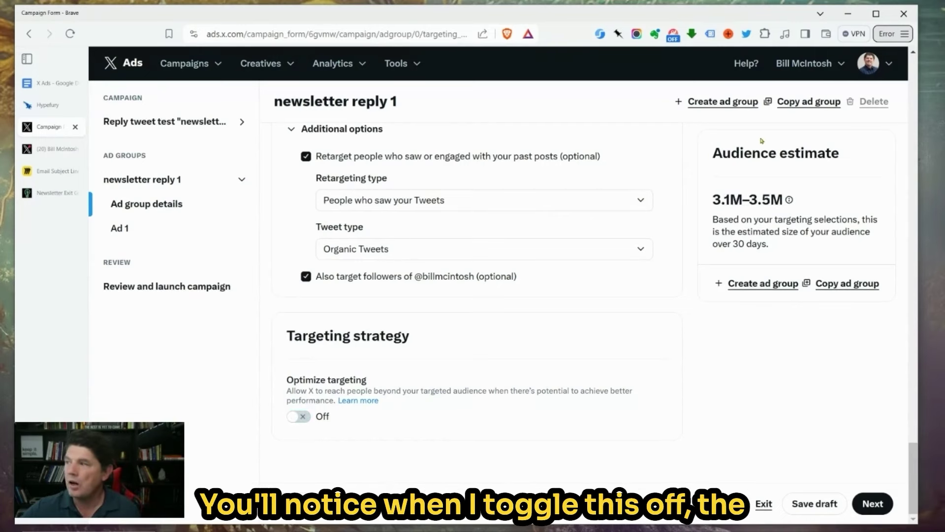
{"action": "left_click_drag", "start_coordinate": [783, 199], "coordinate": [721, 200]}
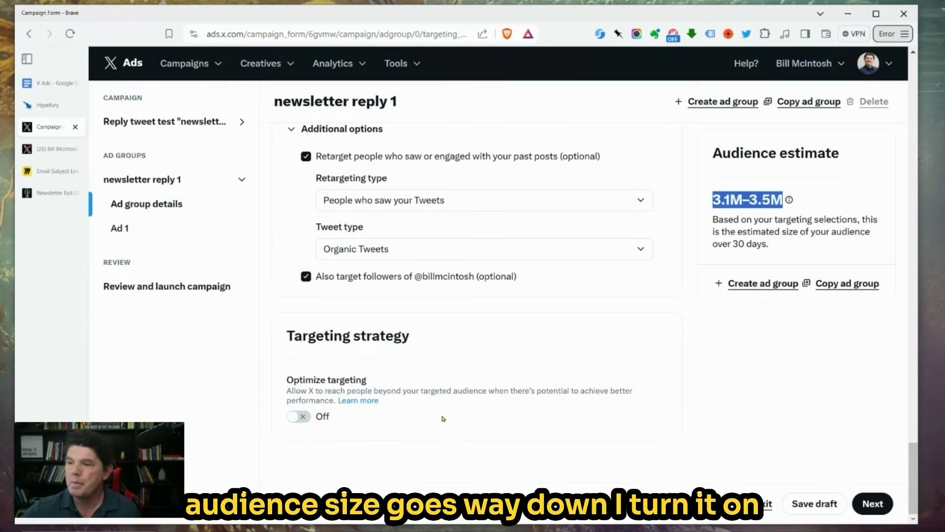
{"action": "left_click", "coordinate": [298, 417]}
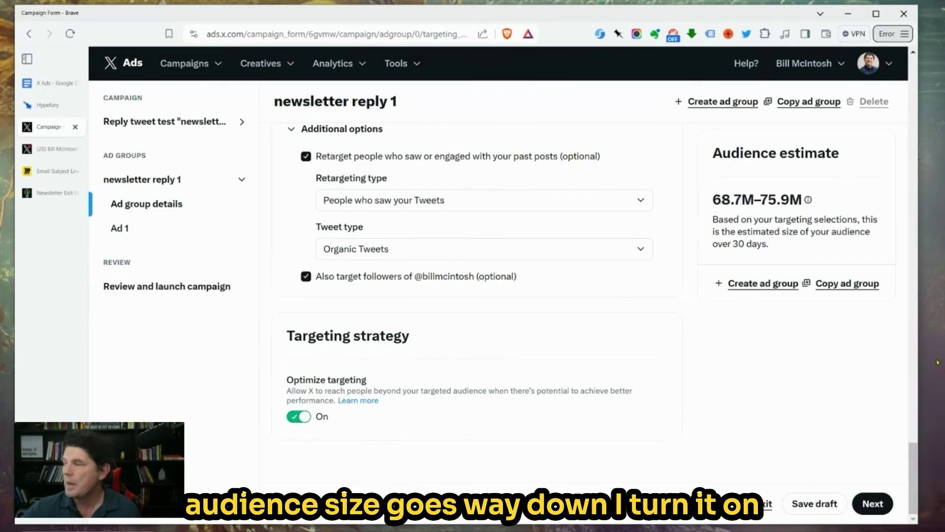